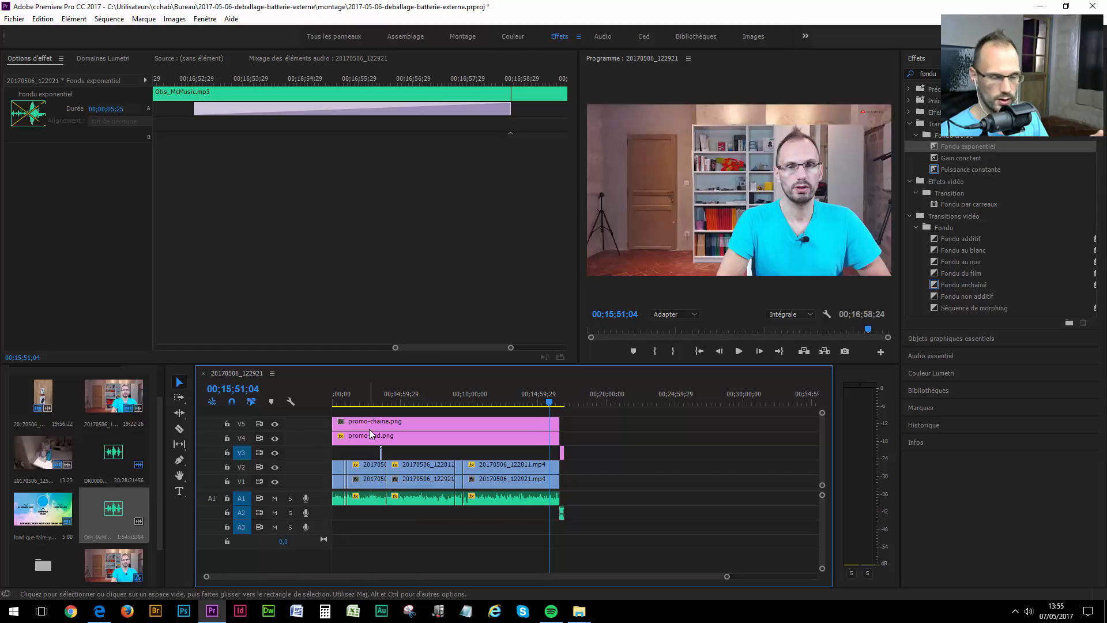
- Move the sequence playhead to about 00;14;36;07
key("ctrl+s")
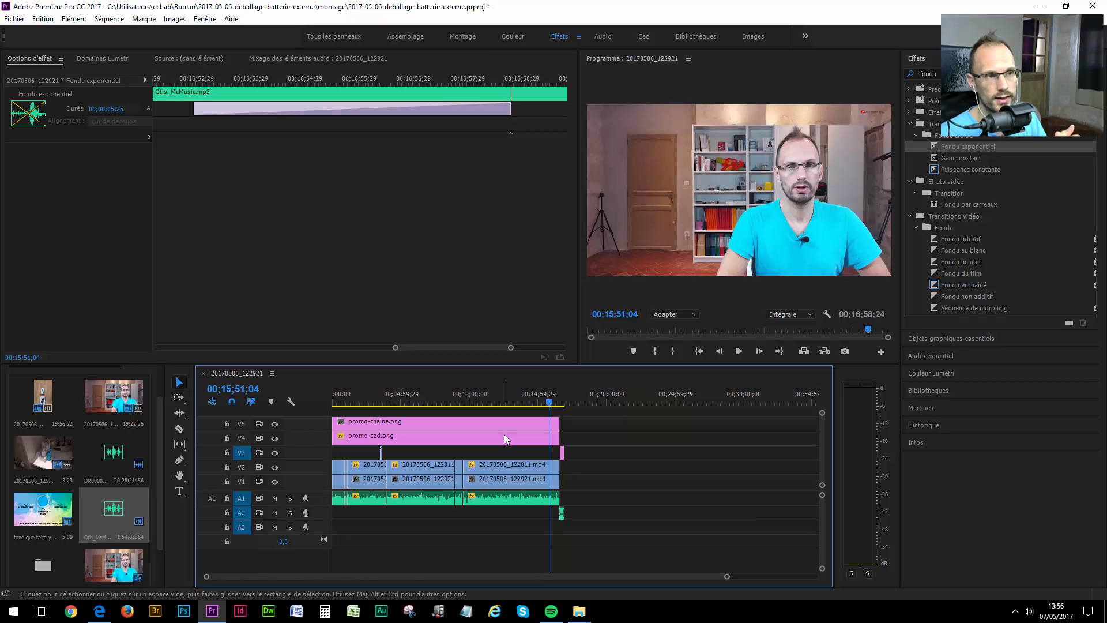
left_click(534, 402)
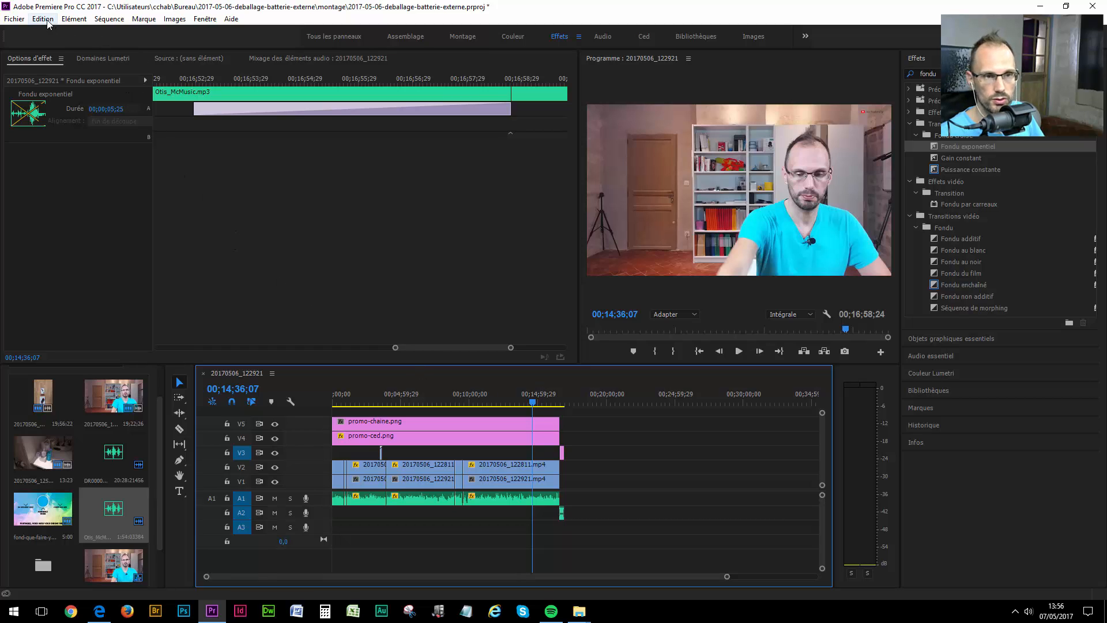
left_click(178, 20)
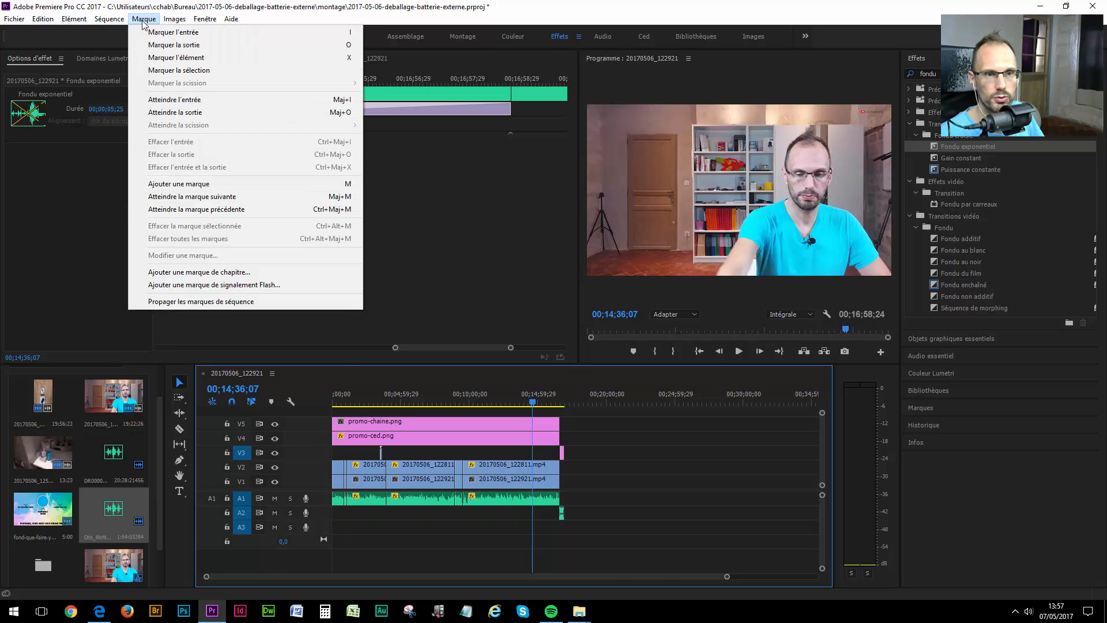
mouse_move(68, 23)
mouse_move(107, 23)
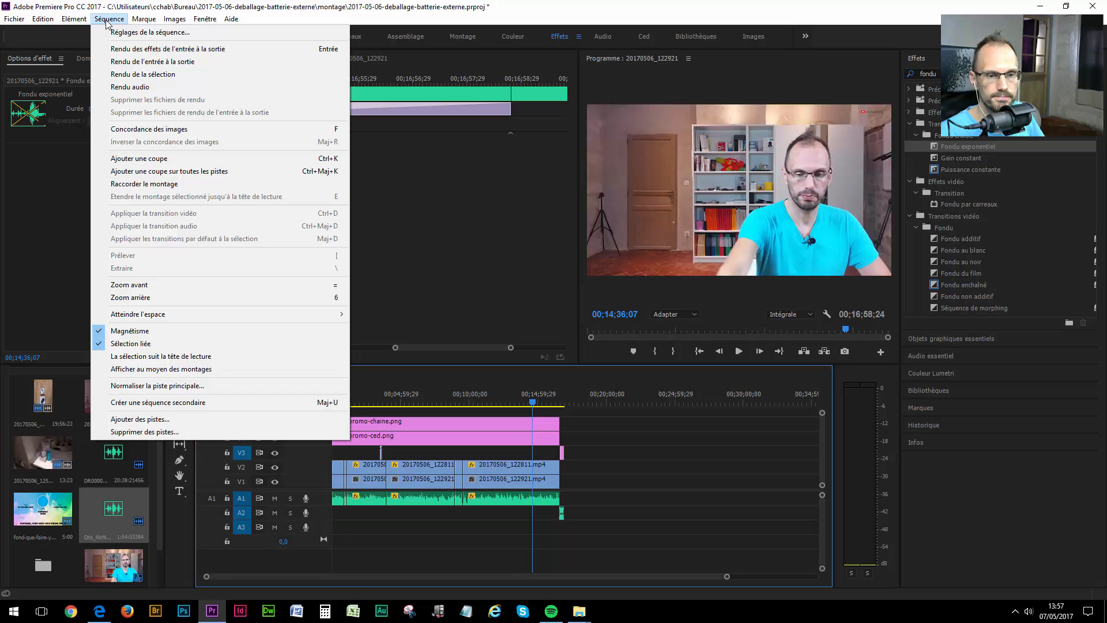
mouse_move(14, 18)
mouse_move(60, 341)
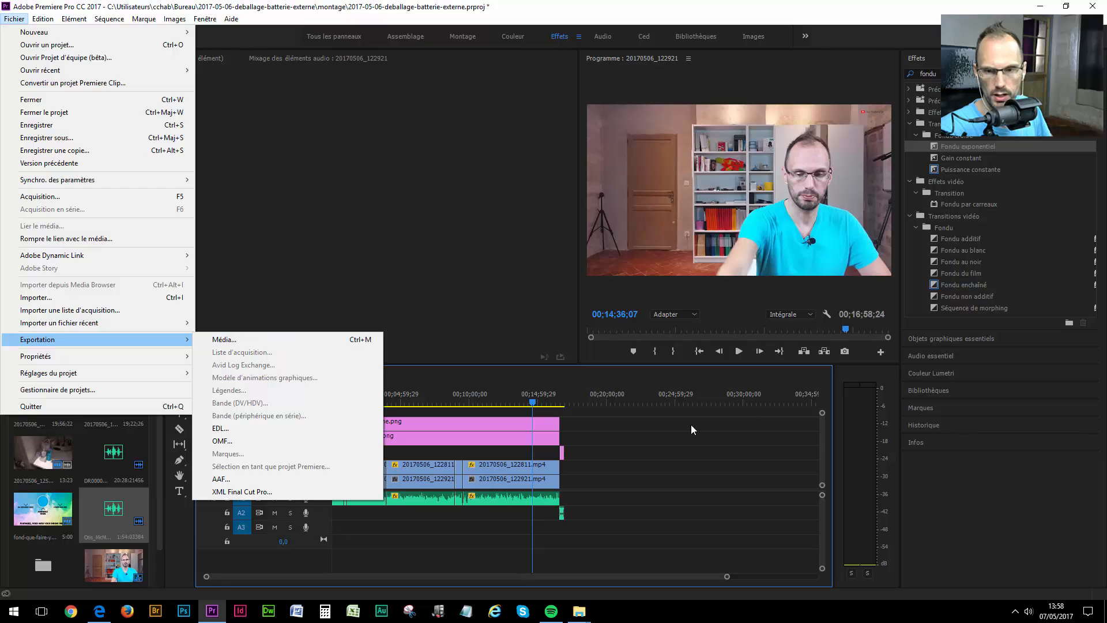
left_click(625, 438)
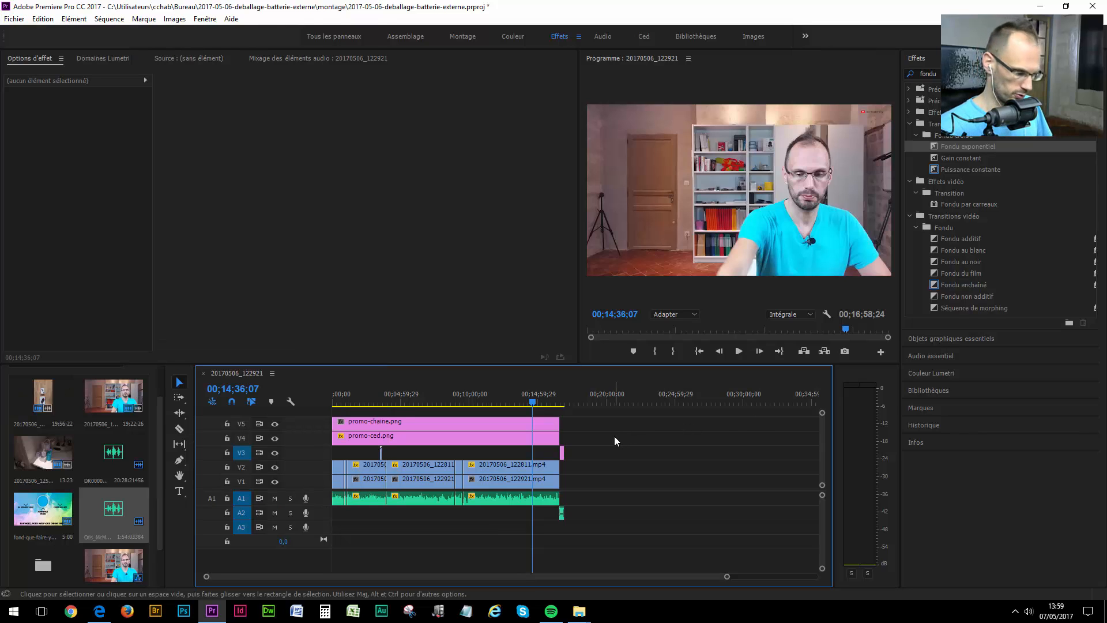
key("ctrl+k")
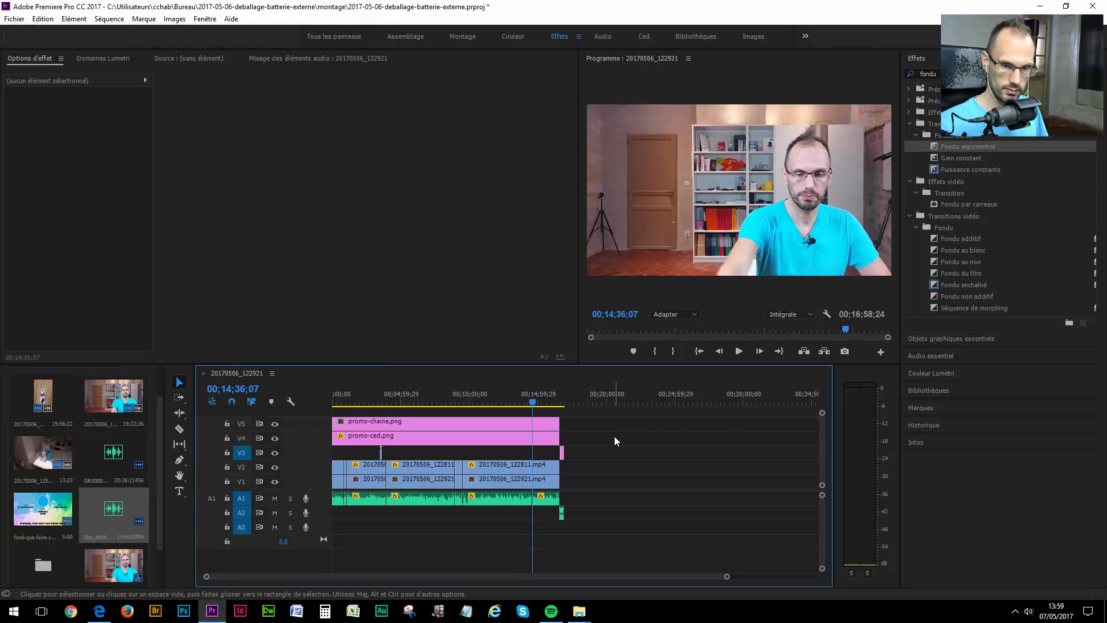
key("ctrl+z")
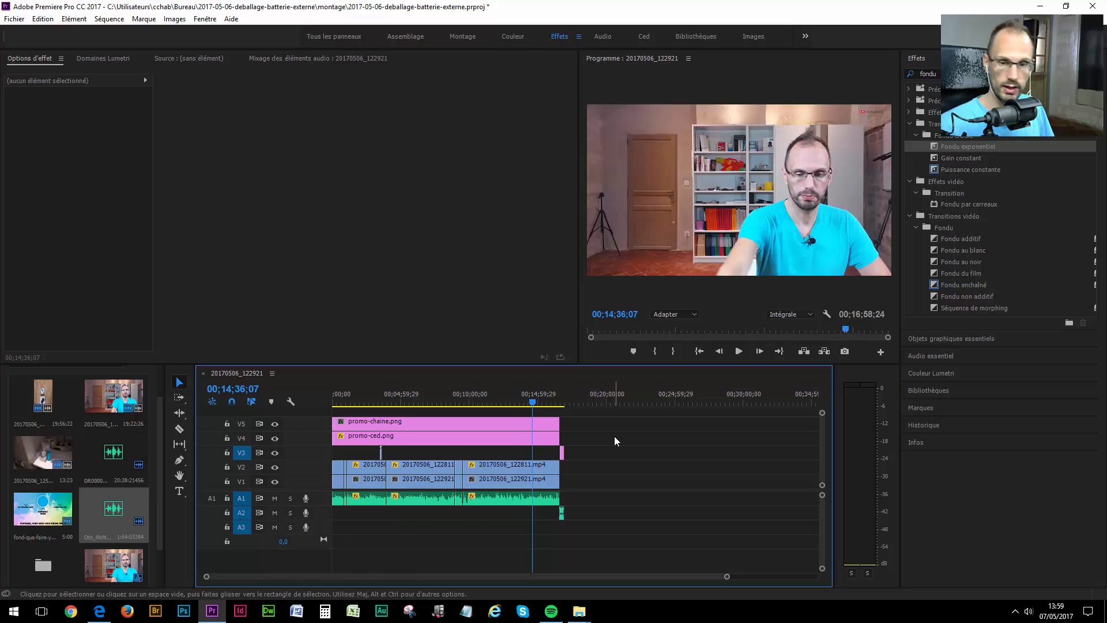
- Open the media export settings for the sequence and preview the output at about 00;12;05;17
left_click(15, 19)
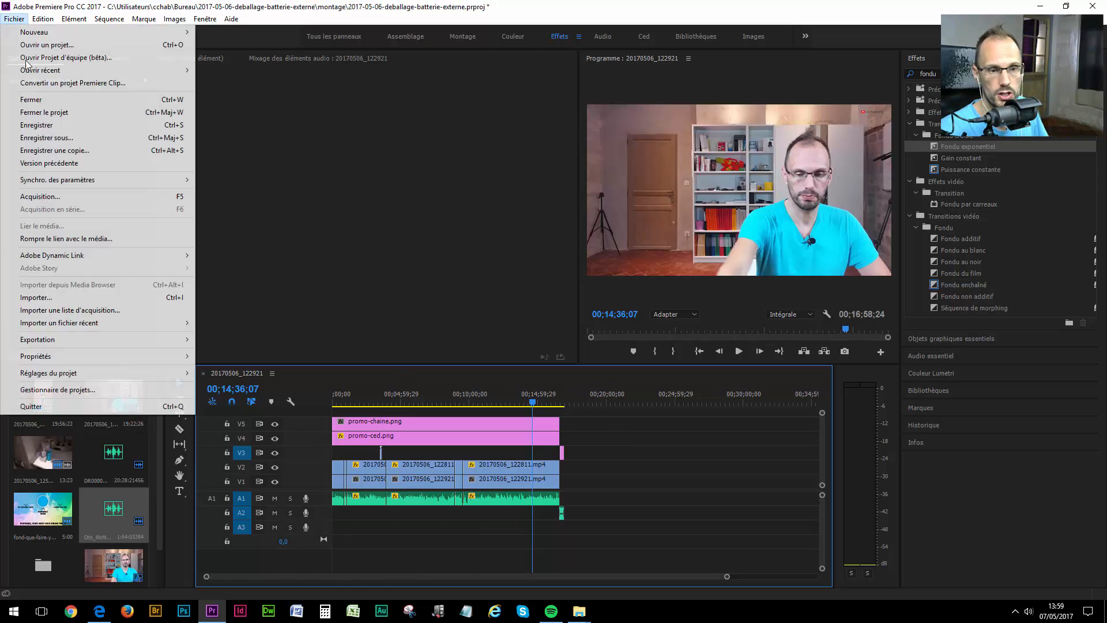
left_click(232, 339)
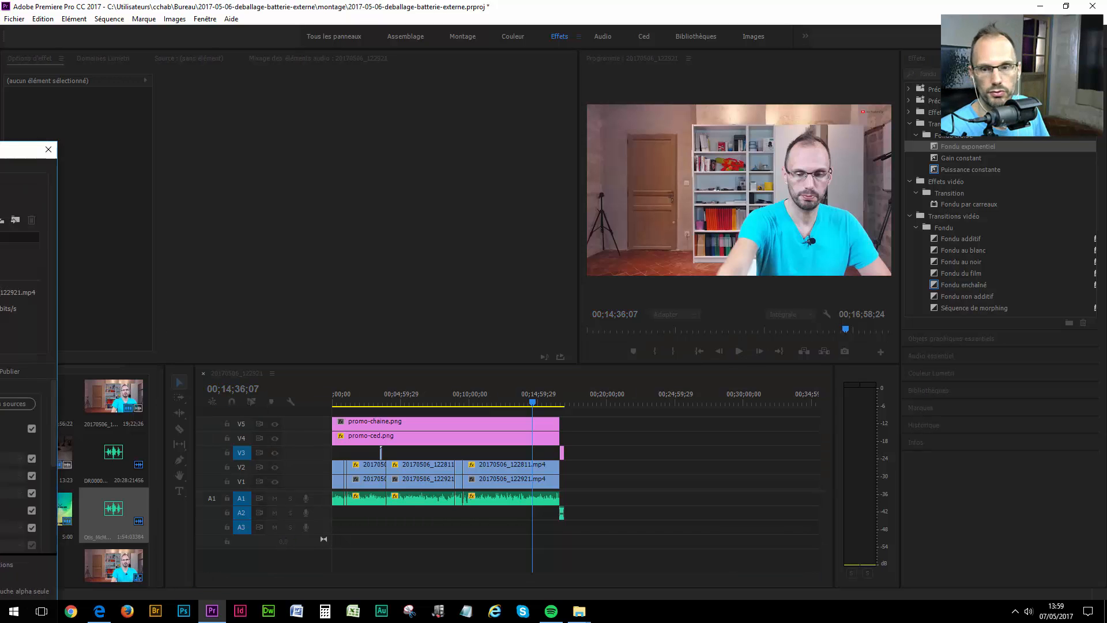
left_click_drag(0, 150, 515, 71)
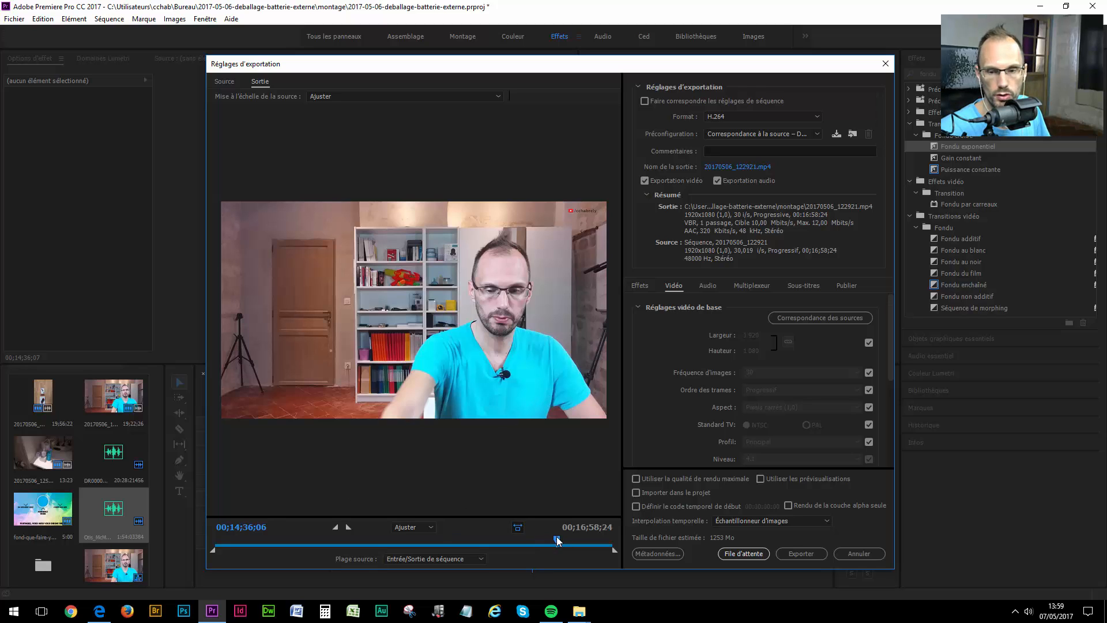
left_click_drag(557, 542, 498, 542)
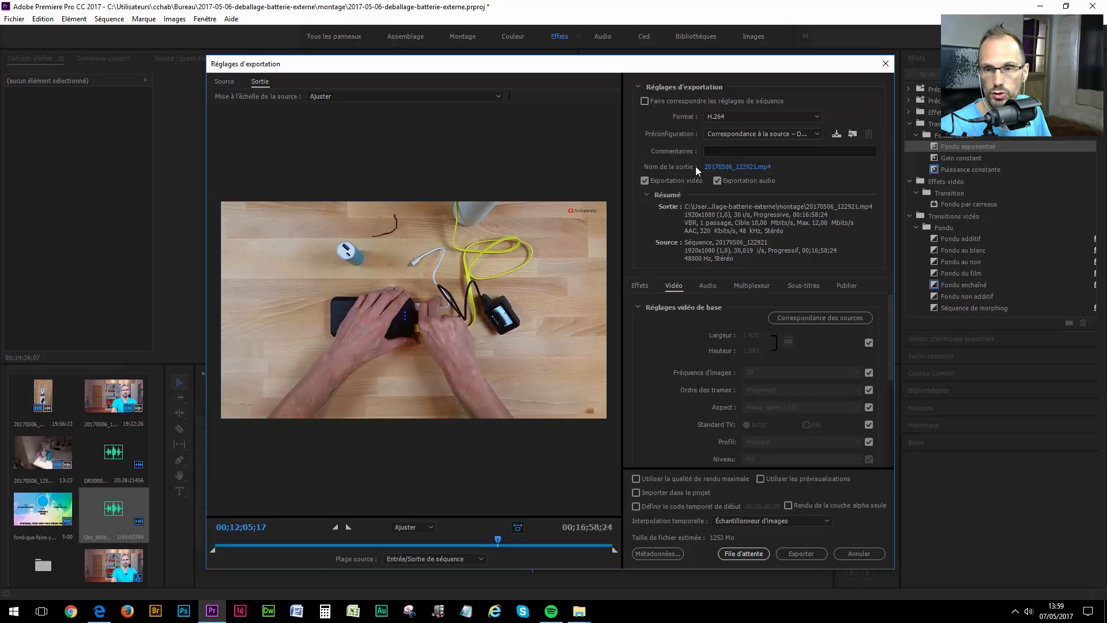
- Begin choosing the output file and copy the name of the desktop folder 2017-05-07-faire-votre-premier-montage-avec-premiere
left_click(721, 167)
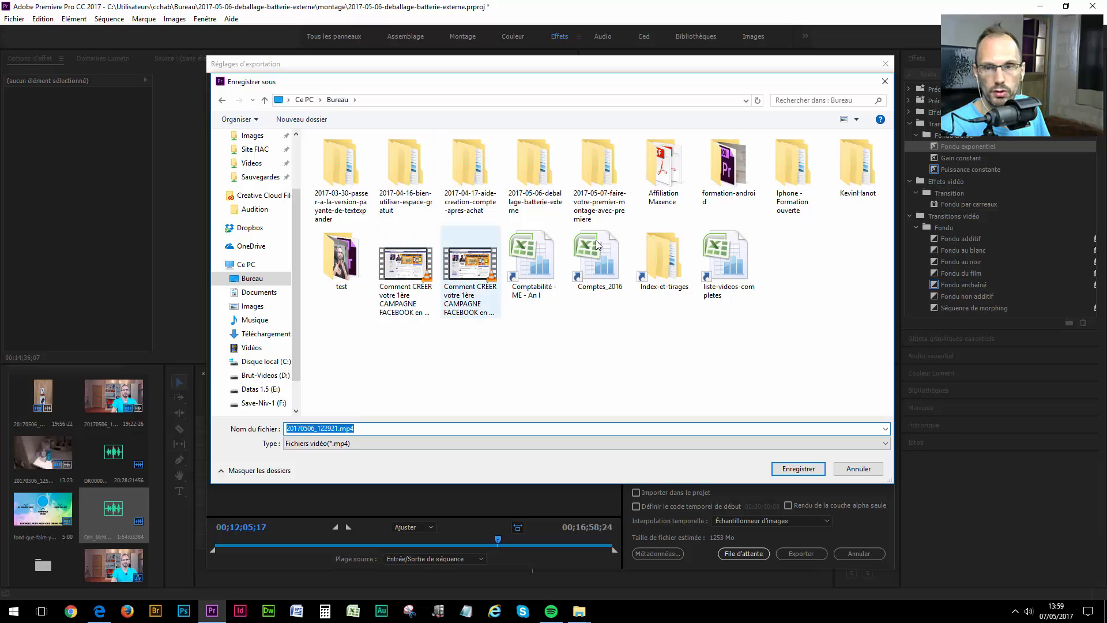
left_click(603, 214)
left_click(604, 217)
key("ctrl+c")
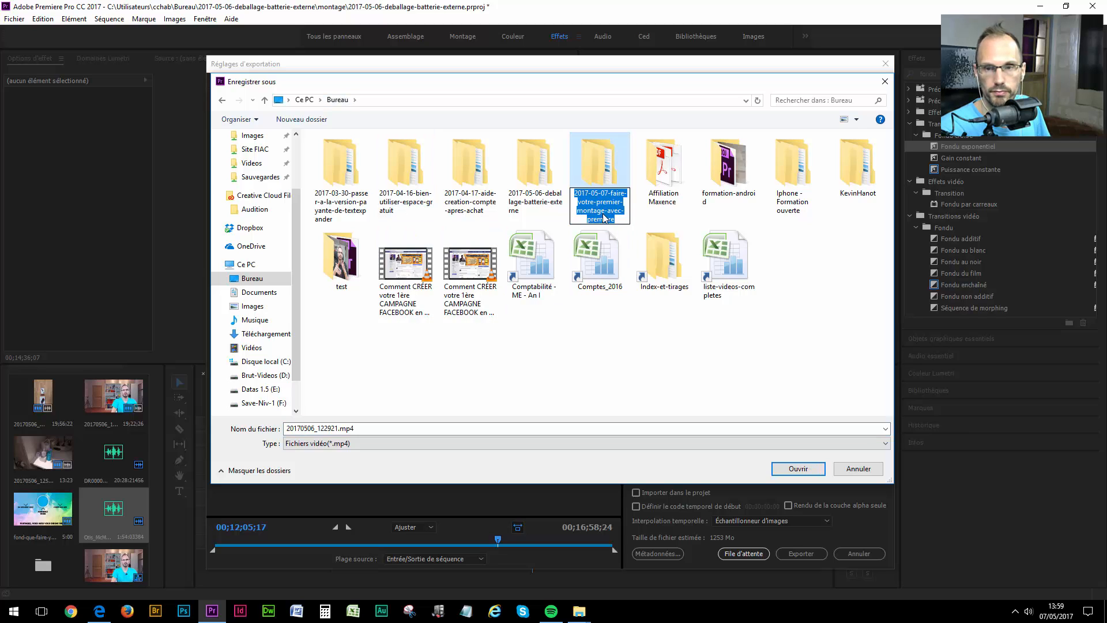
left_click(605, 342)
- Set the output to the rendu subfolder of that project folder, with the file name 2017-05-07-faire-votre-premier-montage-avec-premiere
double_click(600, 170)
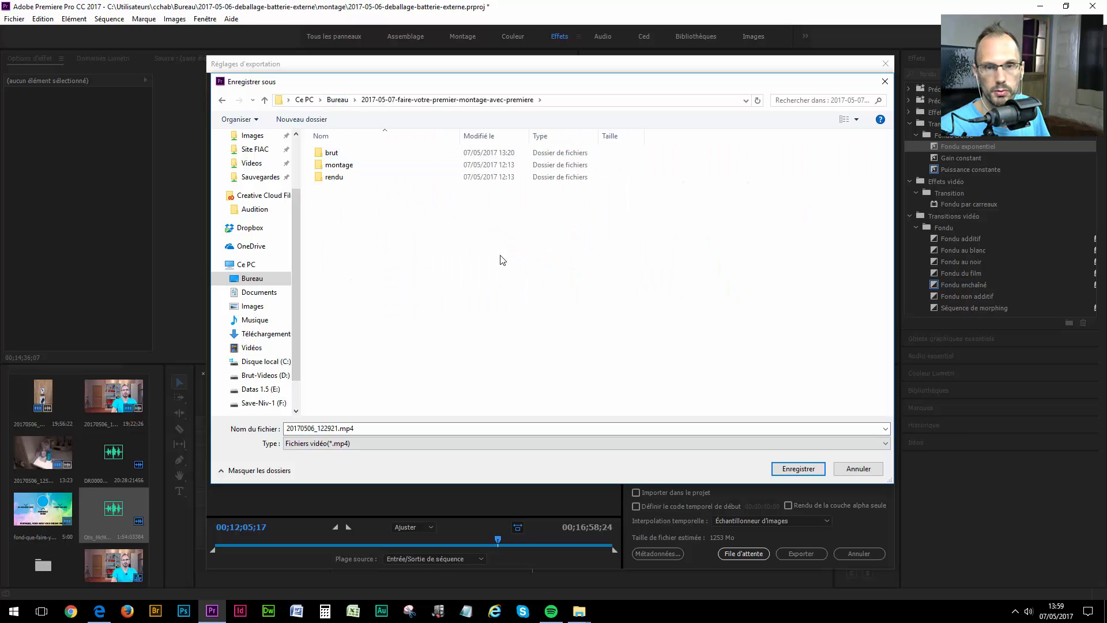
left_click(332, 180)
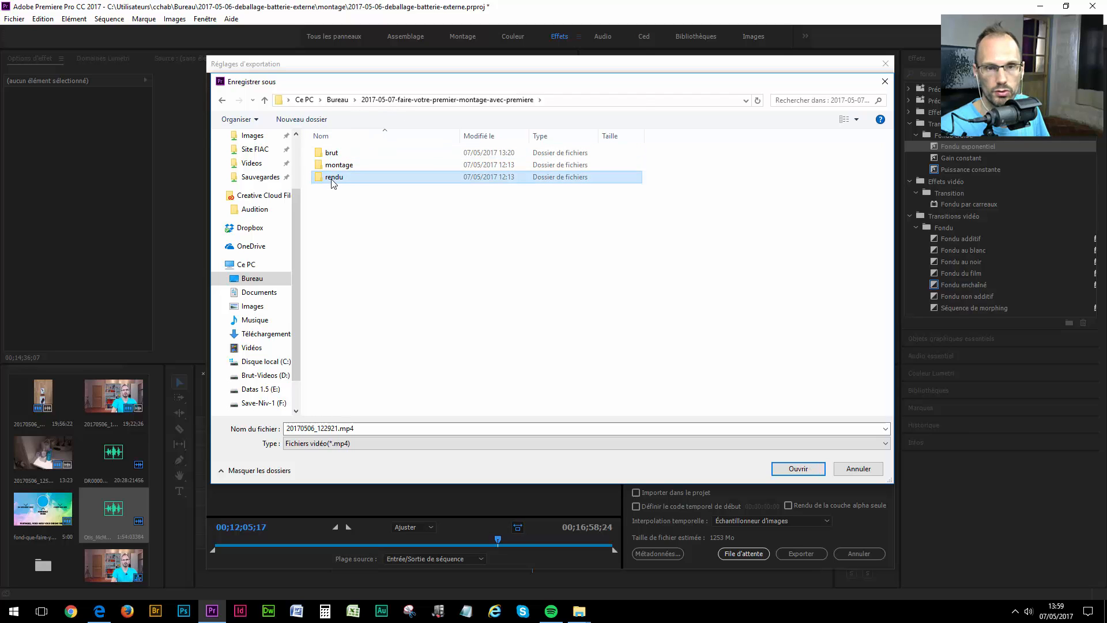
double_click(332, 180)
left_click(377, 428)
key("ctrl+a")
key("ctrl+v")
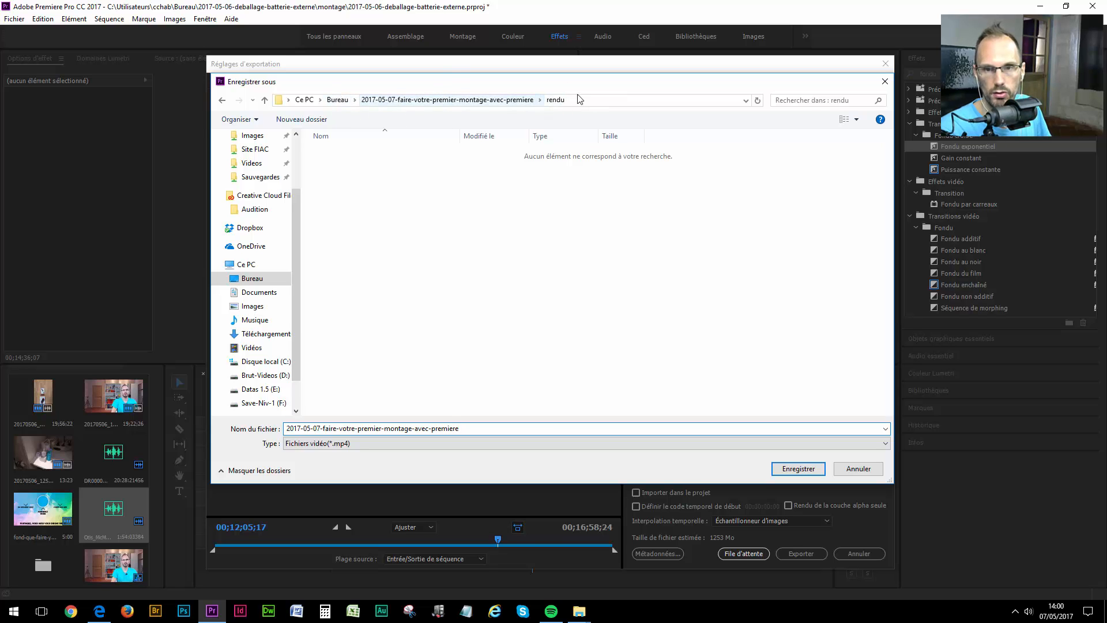
left_click(776, 465)
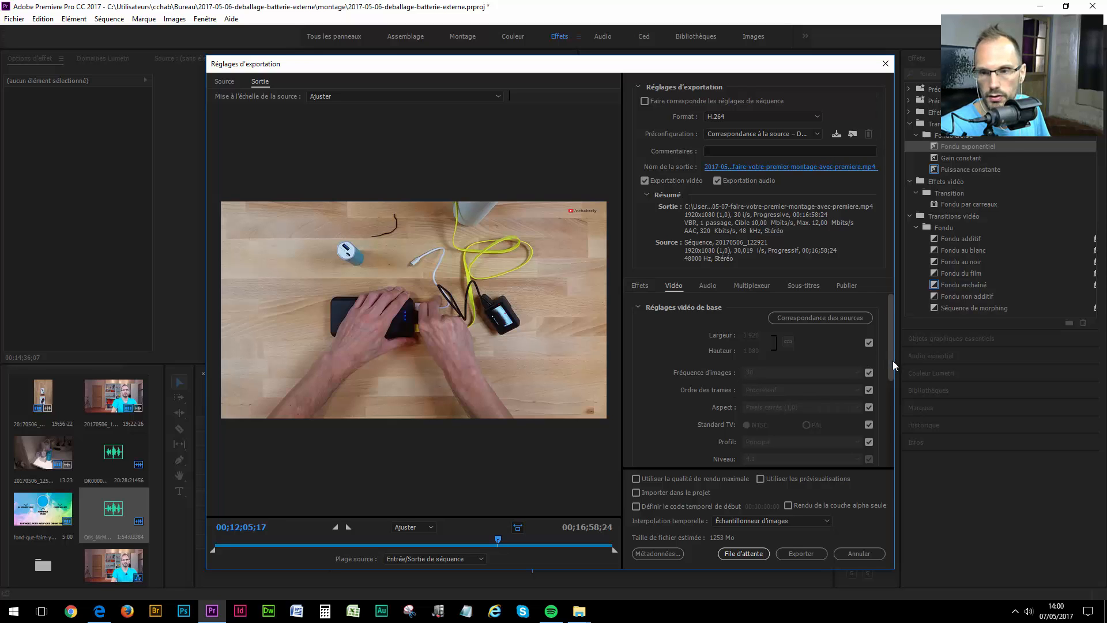
- Export the sequence directly with the H.264 source-matching settings
mouse_move(892, 361)
left_mouse_down()
mouse_move(897, 406)
mouse_move(904, 342)
left_mouse_up()
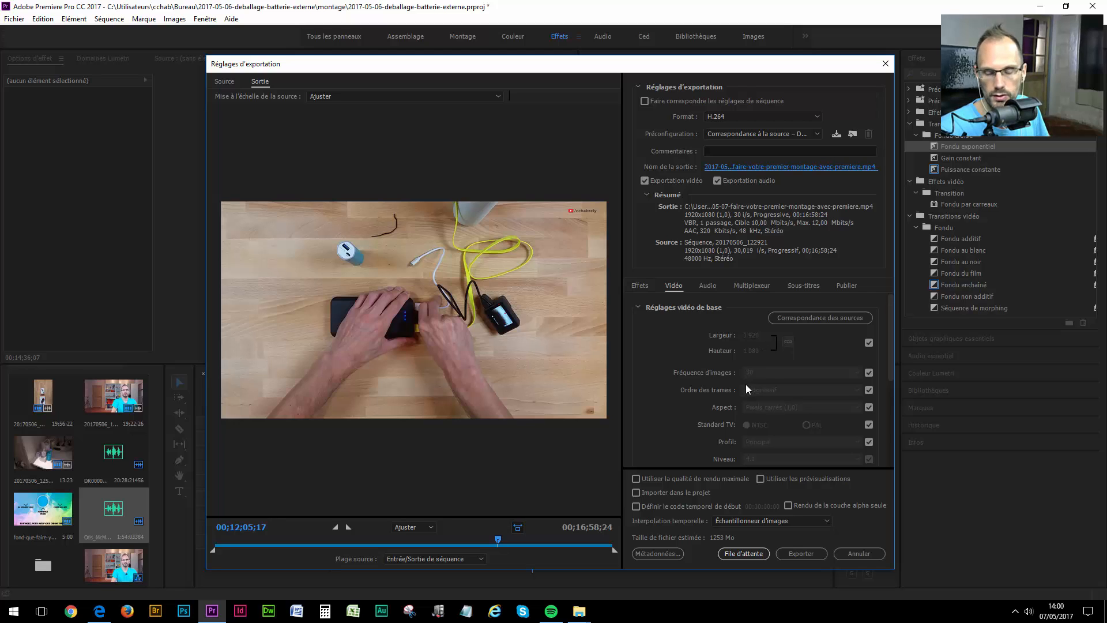
left_click(803, 553)
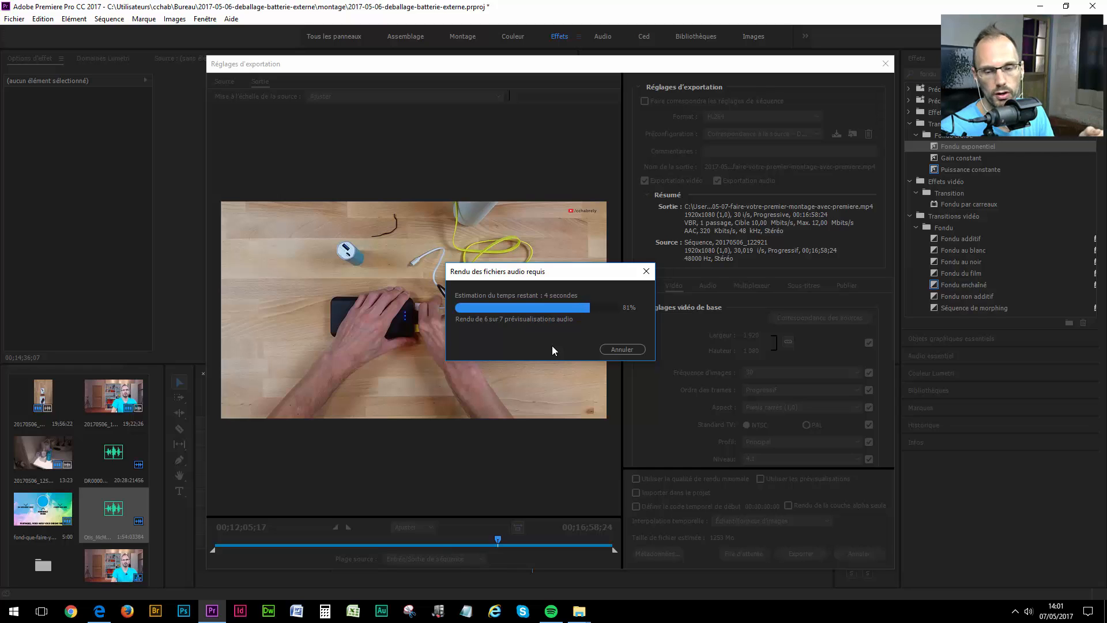
- Check processor and memory usage in Task Manager during the encoding, and close it
right_click(698, 617)
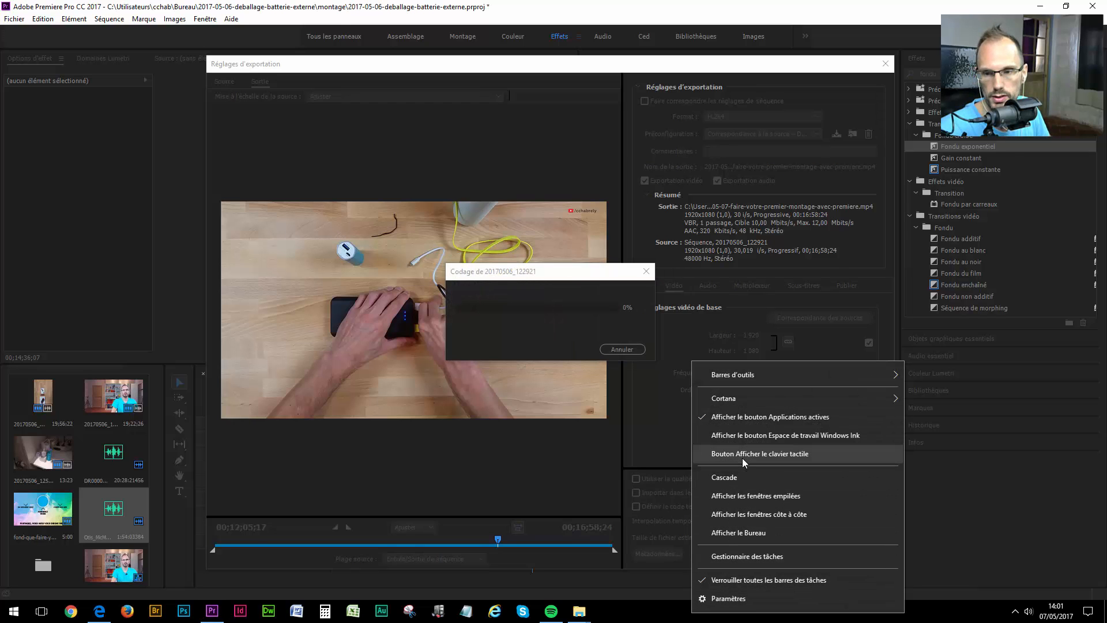
left_click(737, 557)
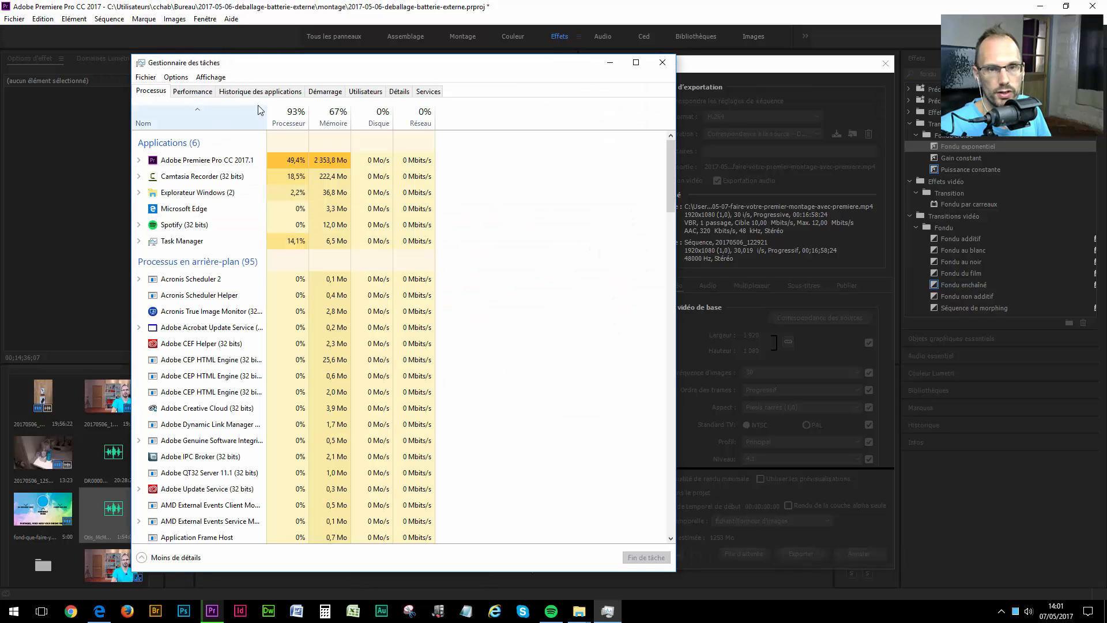
left_click(192, 91)
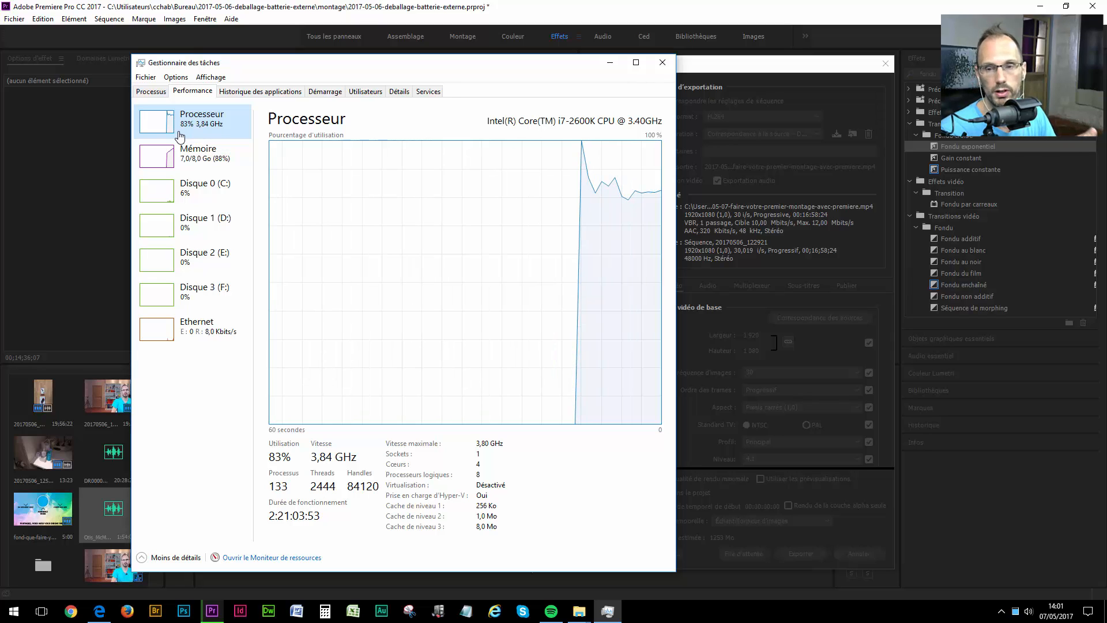
left_click(662, 63)
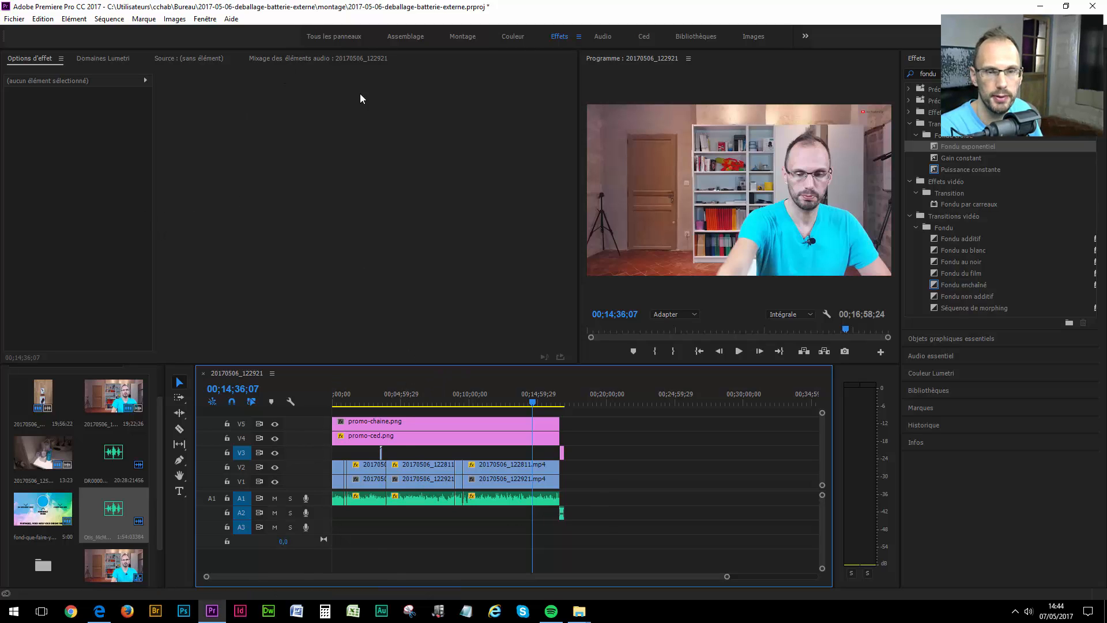
- Save the project and minimise the editor to reveal the desktop
key("ctrl+s")
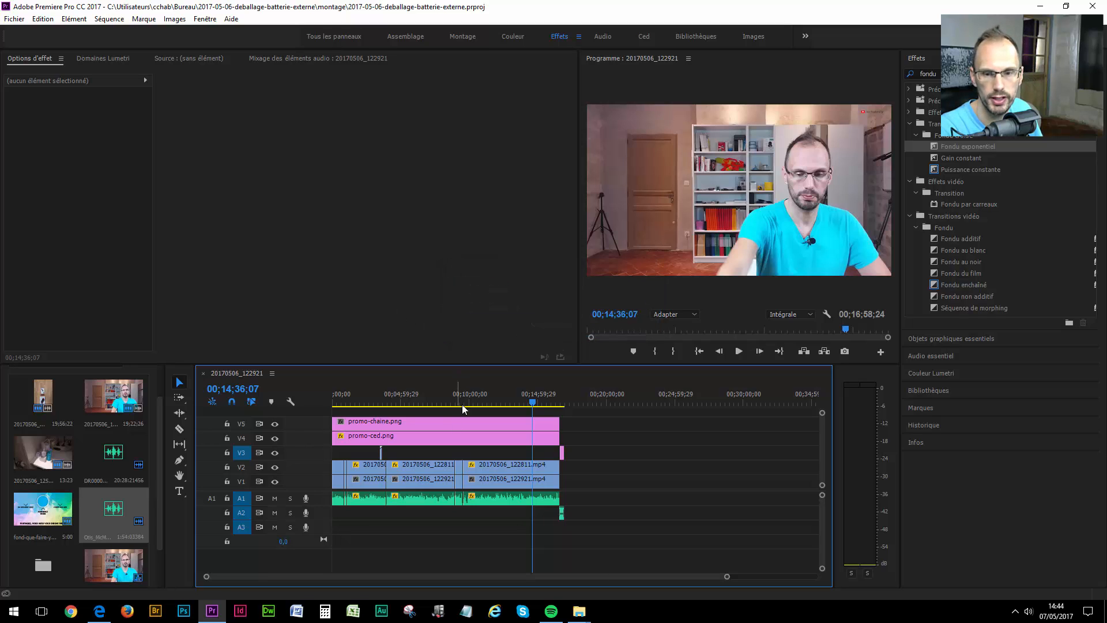
left_click(1039, 7)
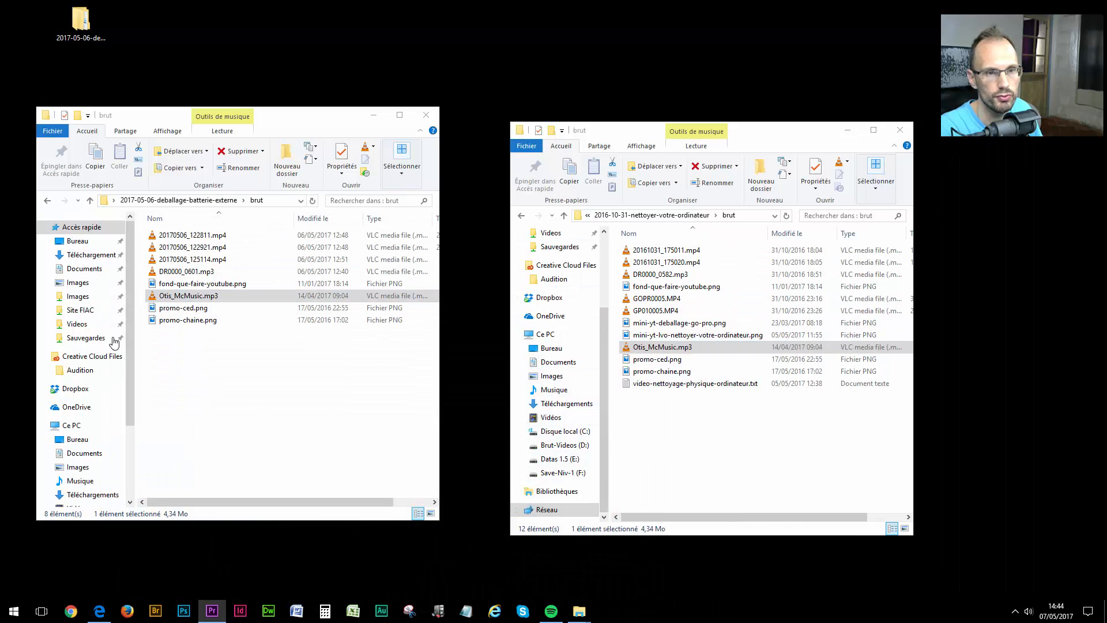
- Close both open brut folder windows on the desktop
left_click(59, 29)
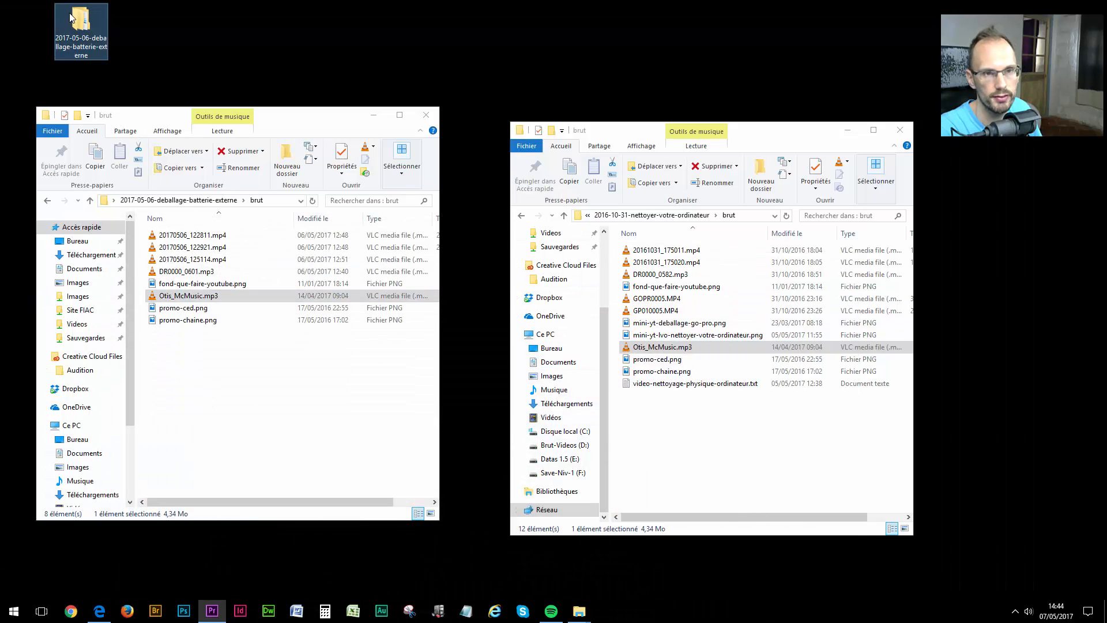
left_click(900, 130)
left_click(426, 115)
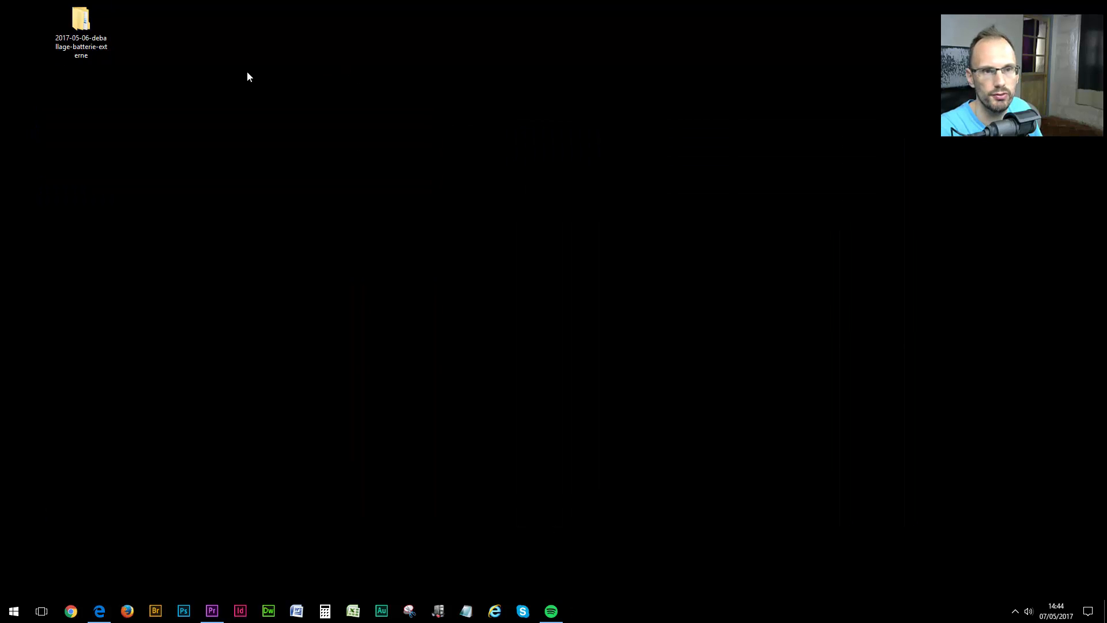
- Open the rendu subfolder of the desktop folder 2017-05-06-deballage-batterie-externe, with its window moved near the desktop folder
double_click(81, 21)
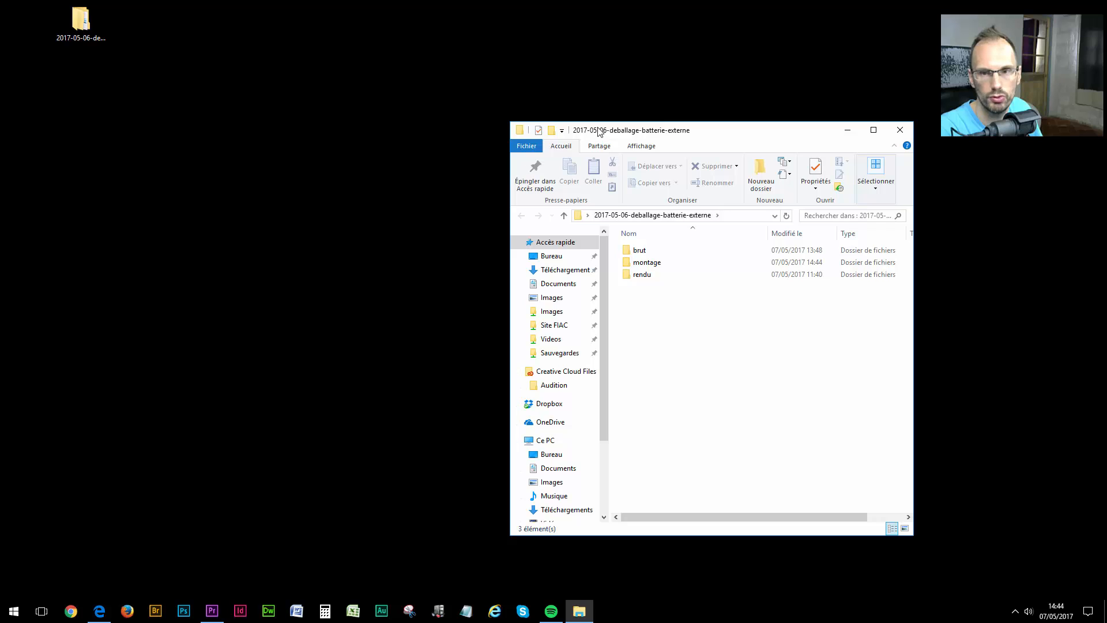
left_click_drag(594, 130, 200, 30)
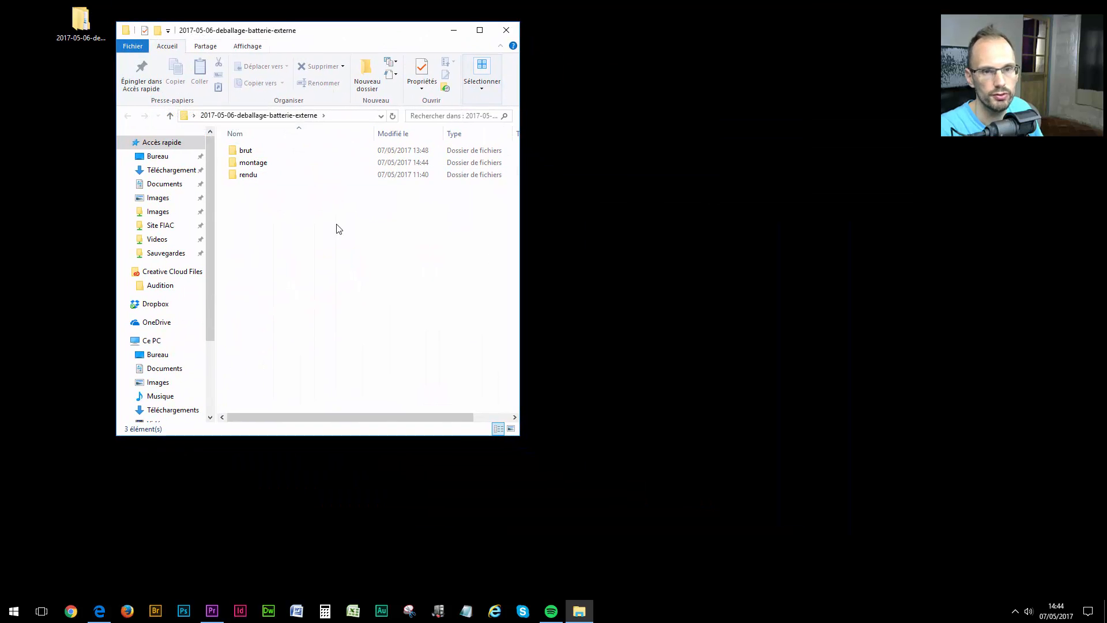
double_click(248, 176)
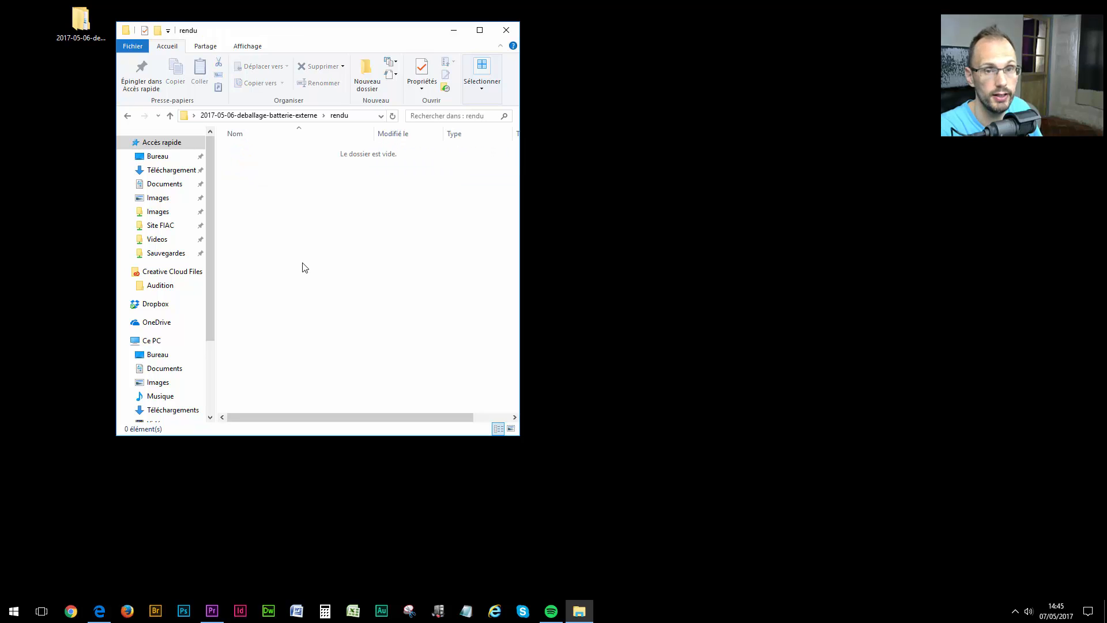
- Open the rendu subfolder of 2017-05-07-faire-votre-premier-montage-avec-premiere in a second window and move it clear of the first window's contents
key("super+e")
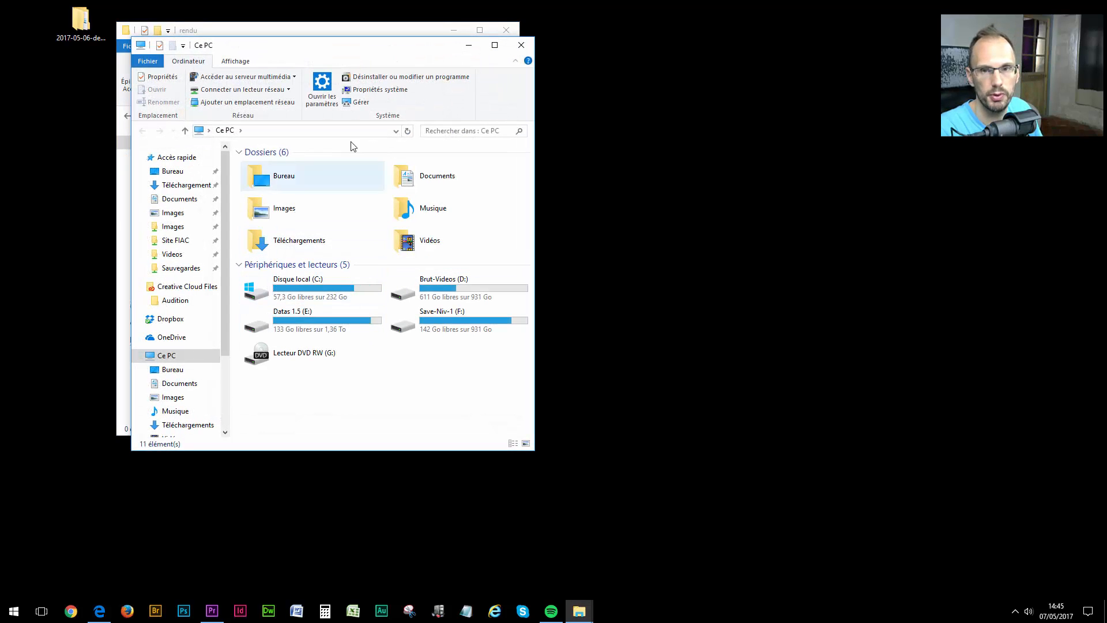
left_click(521, 50)
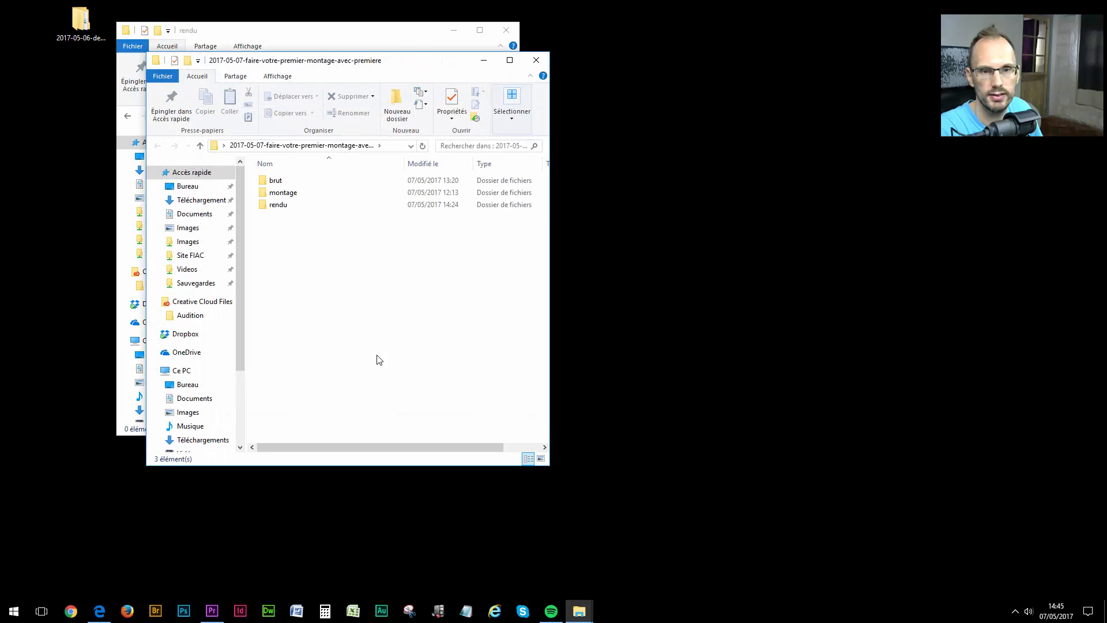
double_click(271, 206)
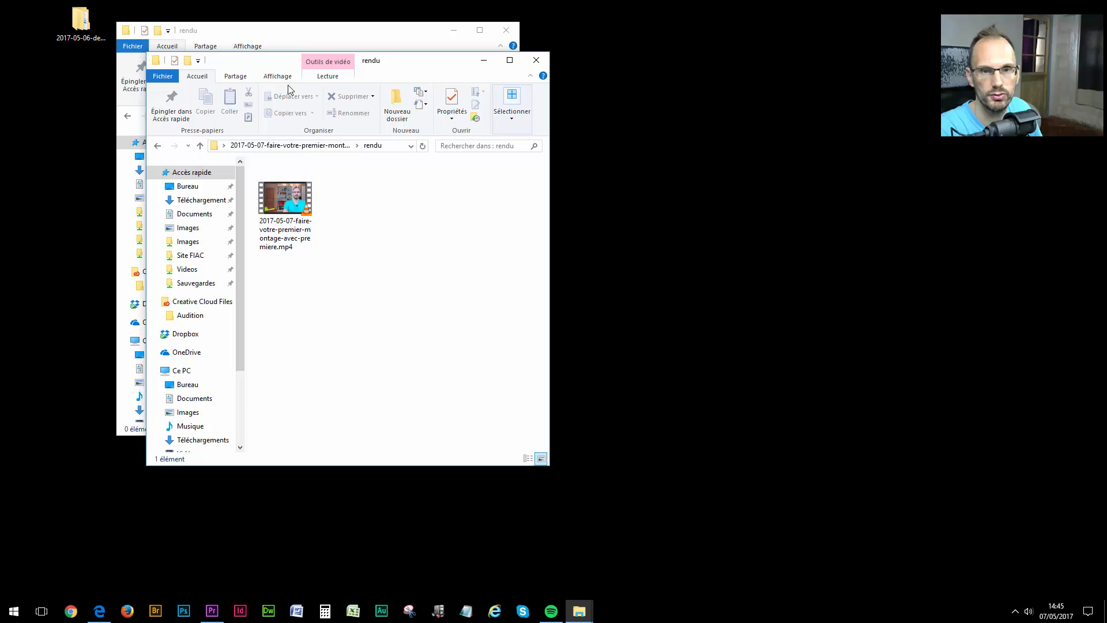
left_click_drag(274, 80, 552, 197)
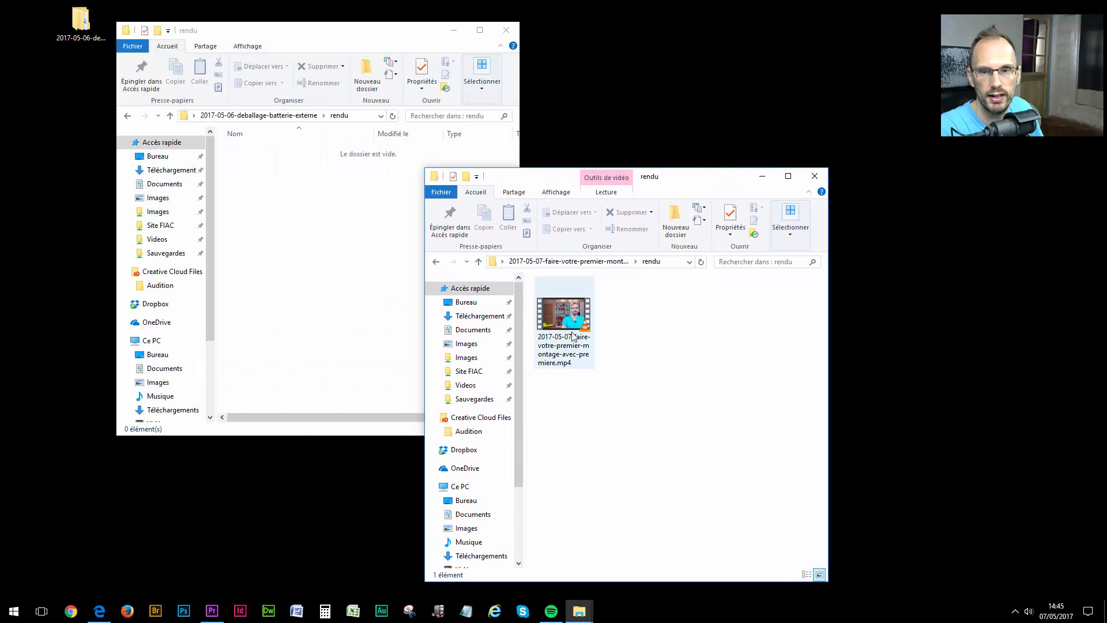
- Move 2017-05-07-faire-votre-premier-montage-avec-premiere.mp4 into the rendu folder of 2017-05-06-deballage-batterie-externe and close the source folder's window
left_click_drag(564, 323, 332, 241)
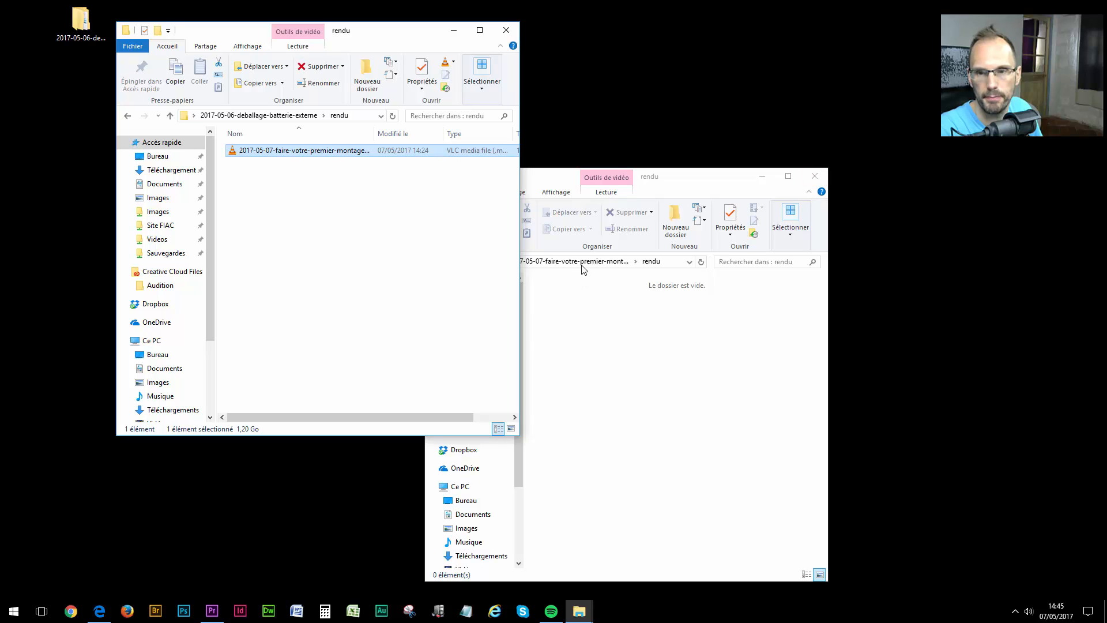
left_click(814, 176)
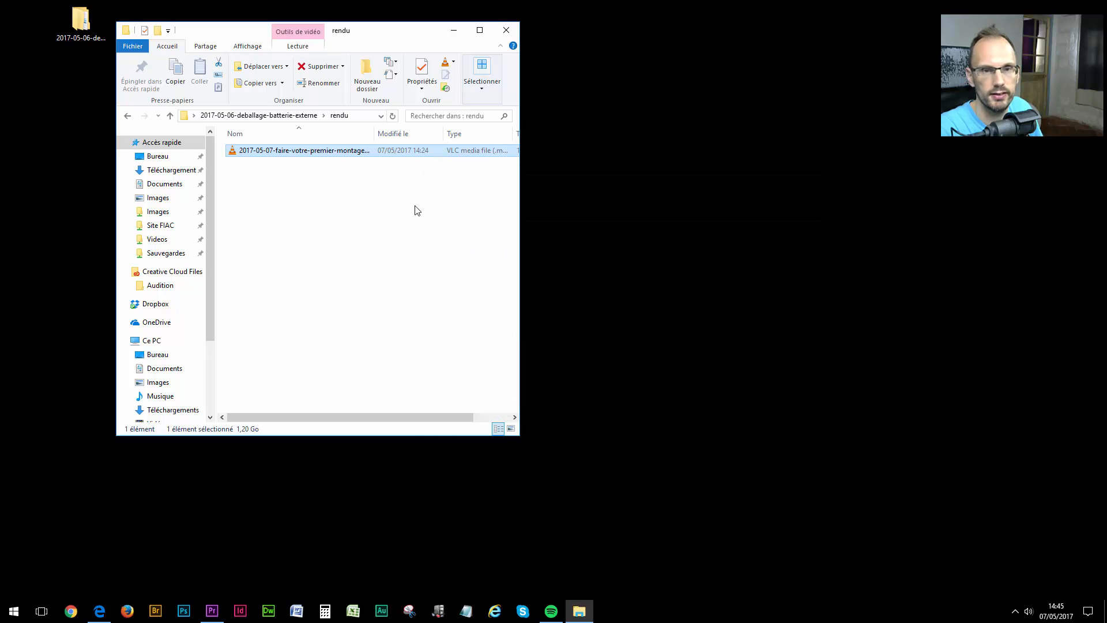
- Open the moved video in VLC, pause it and check the picture at about 02:30, 03:37 and 05:30
double_click(277, 153)
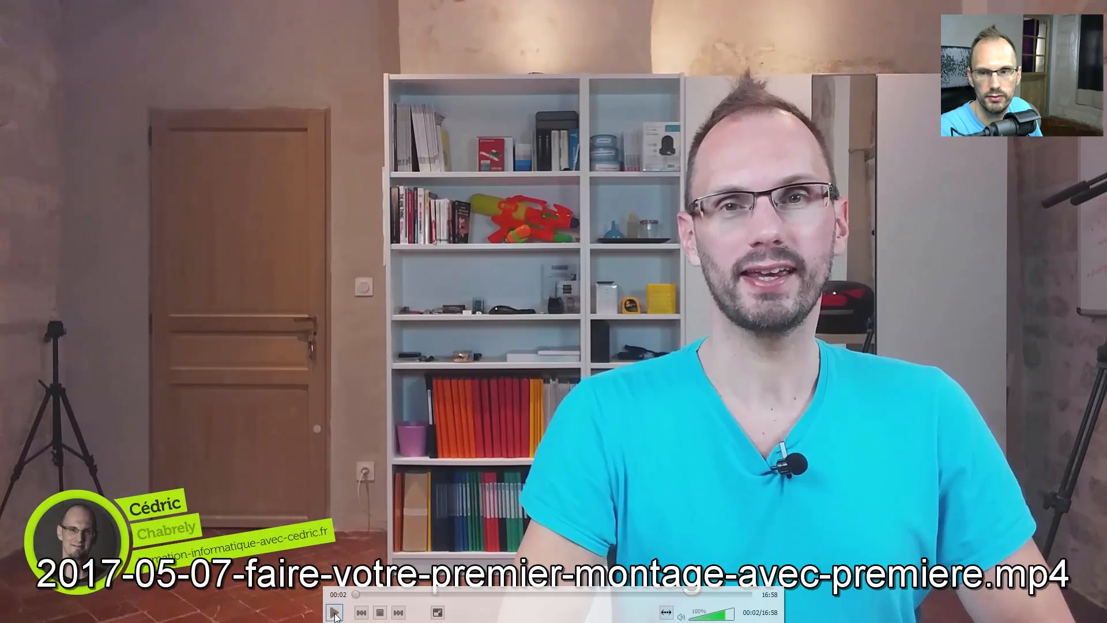
key("space")
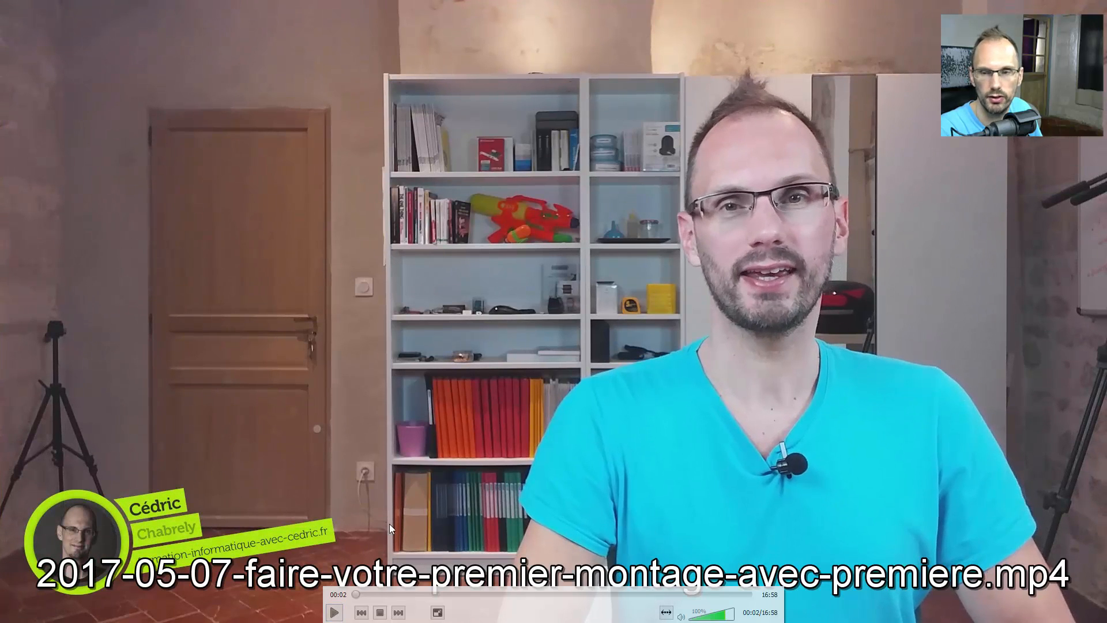
left_click(413, 593)
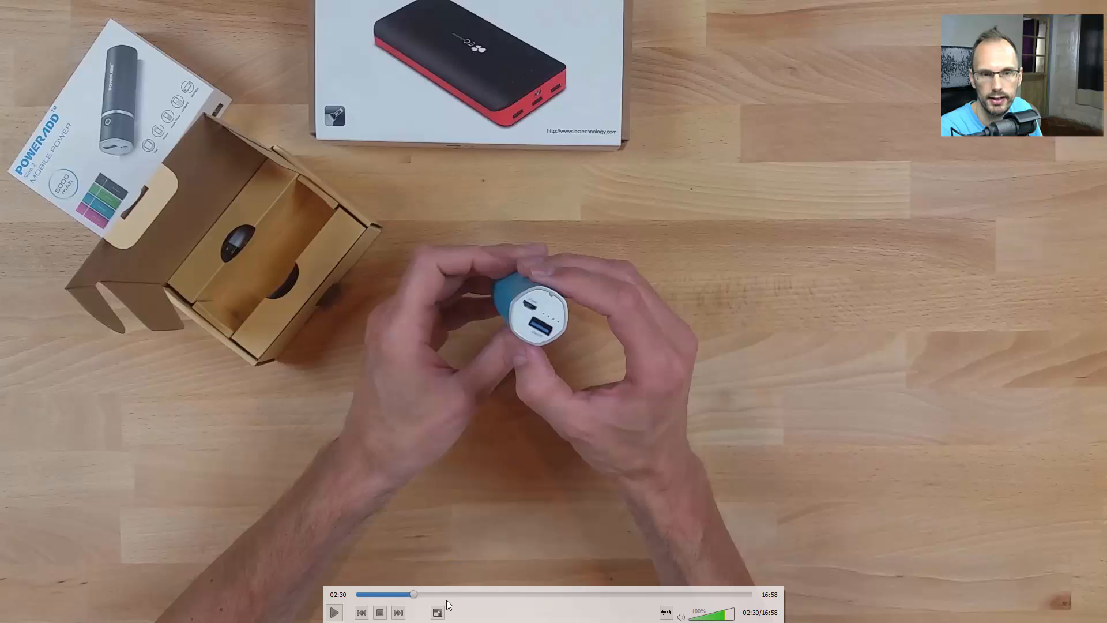
left_click(438, 599)
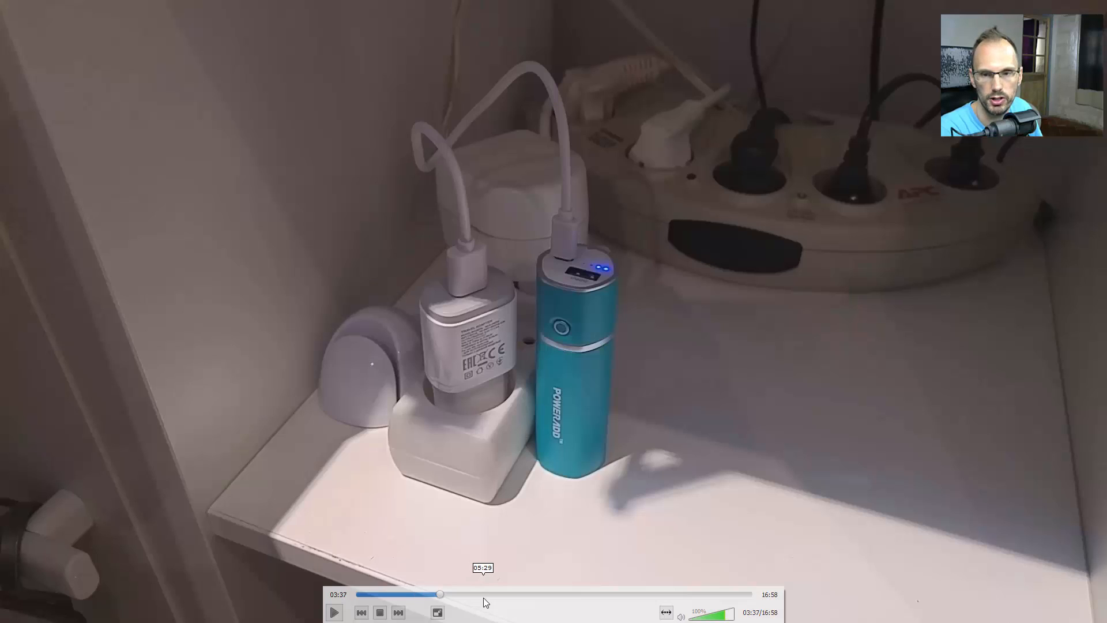
left_click(483, 597)
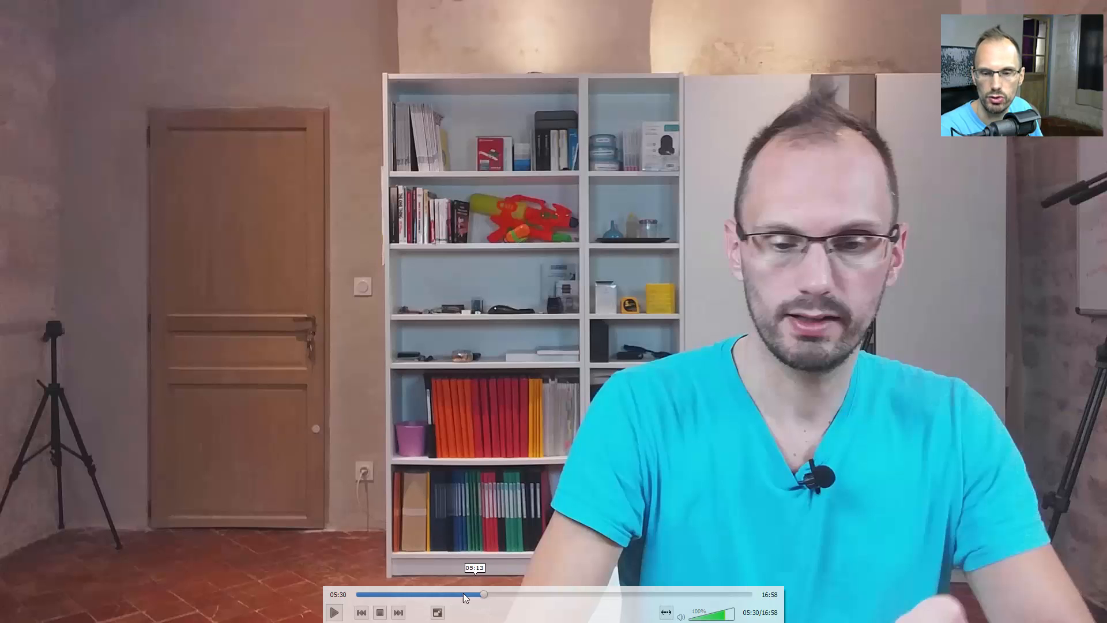
- Return to about 00:49 in the paused video and sample frames from there through 02:29, 04:00, 08:06 and 13:01 to about 16:19
left_click(392, 593)
left_click(374, 595)
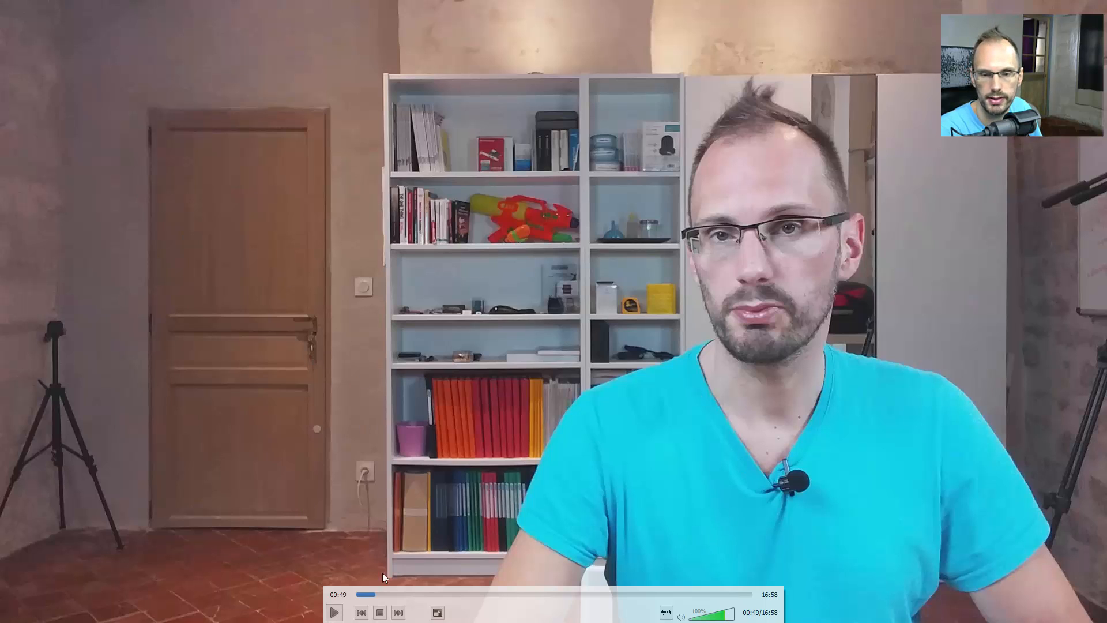
left_click(413, 594)
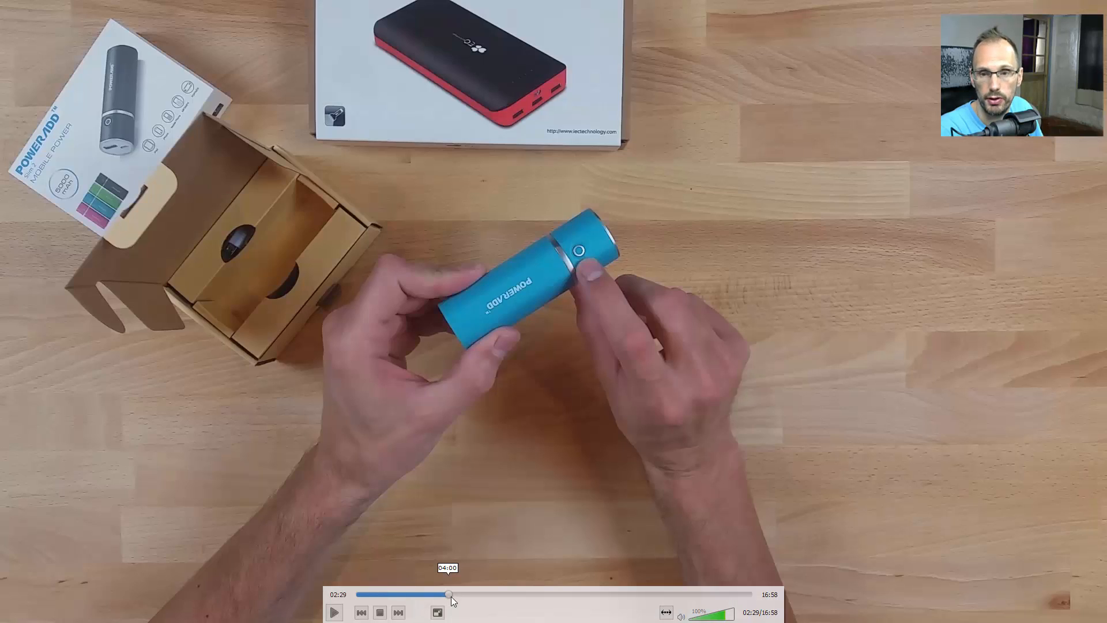
left_click(451, 595)
left_click(494, 594)
left_click(544, 594)
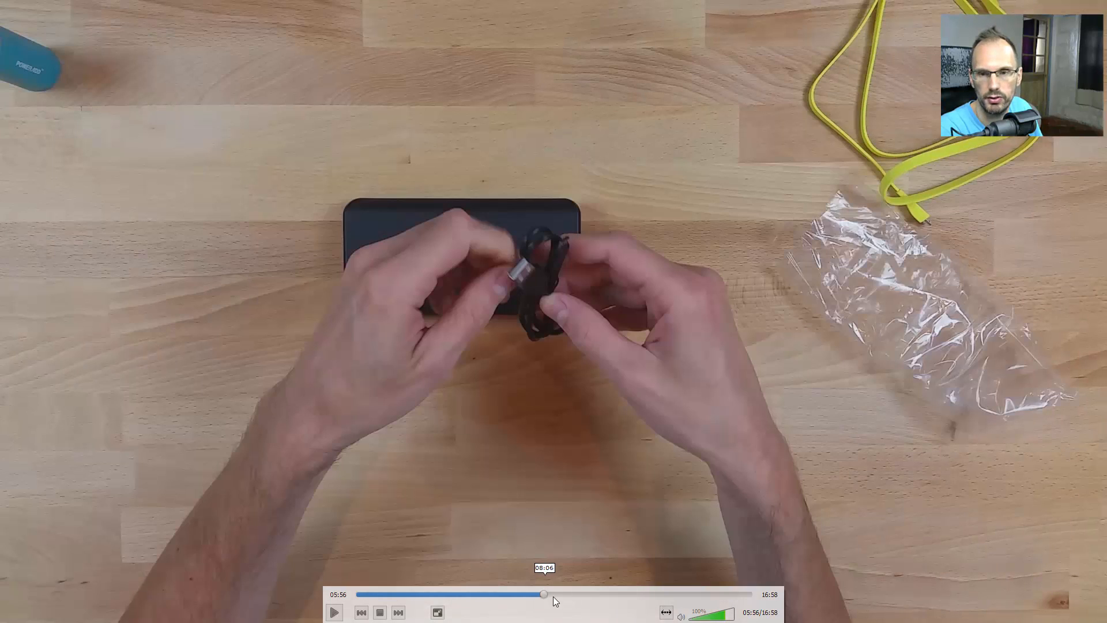
left_click(601, 597)
left_click(660, 596)
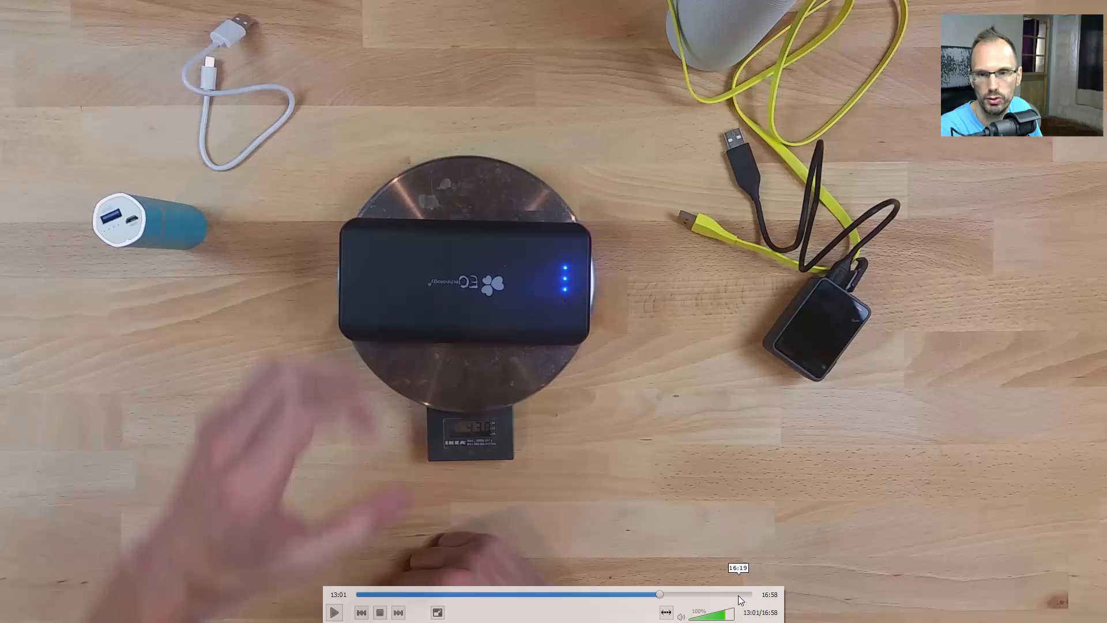
left_click(738, 595)
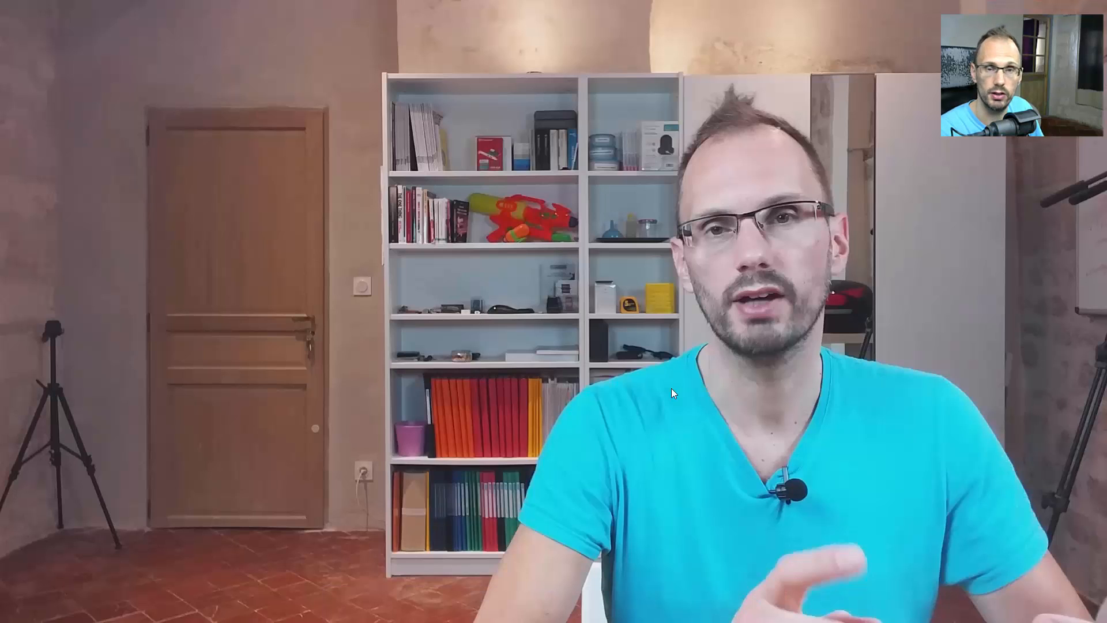
- Leave full-screen playback, close the video player and deselect the video file in the rendu folder
double_click(580, 282)
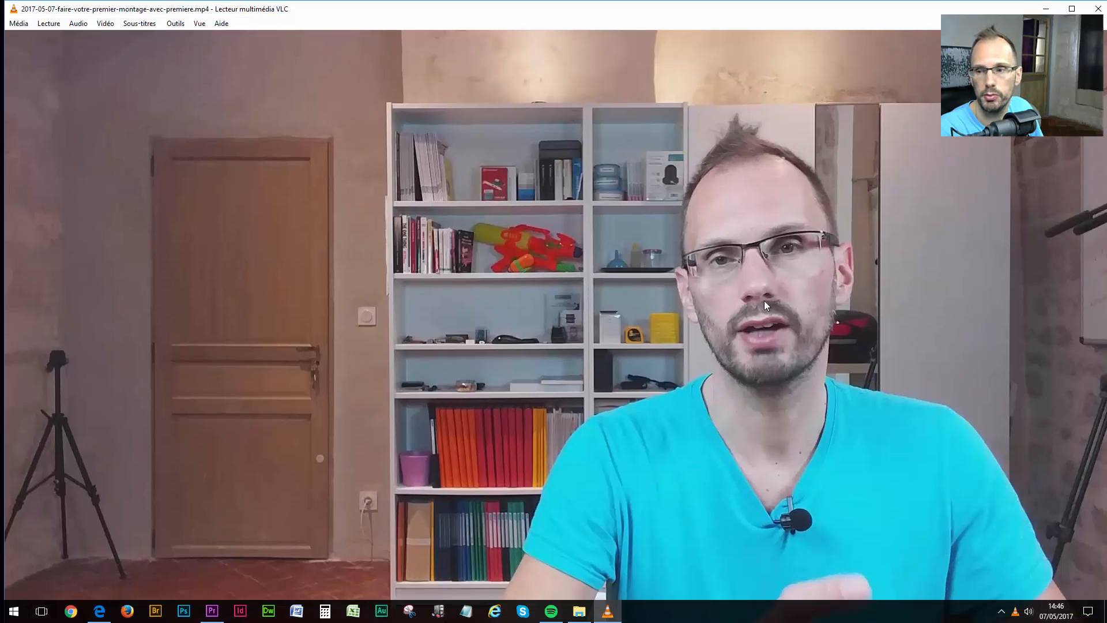
left_click(1098, 8)
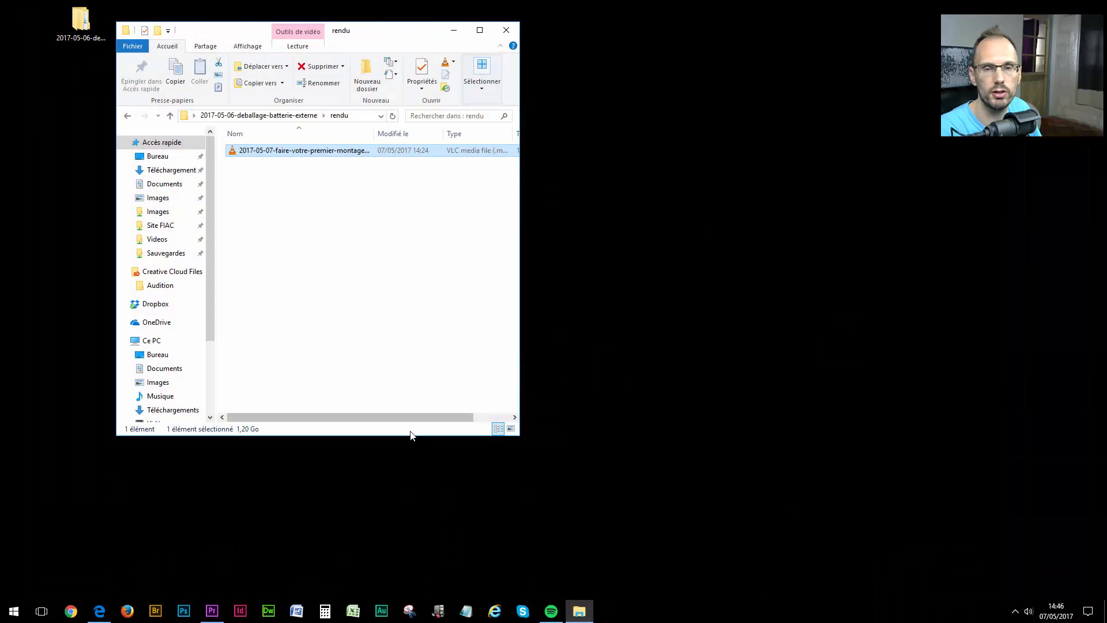
left_click(356, 281)
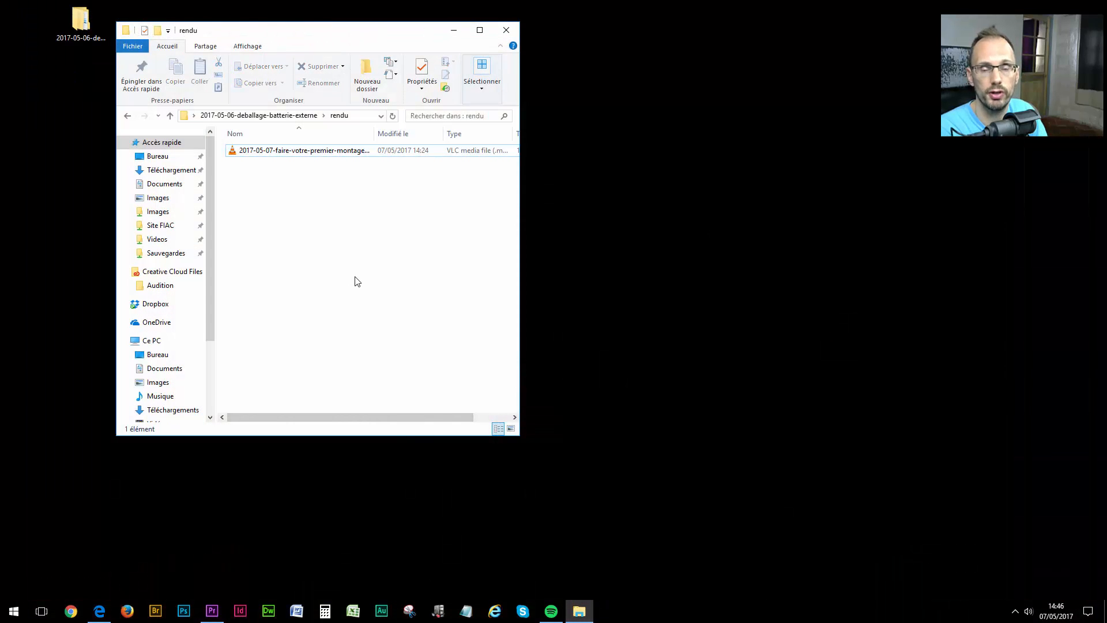